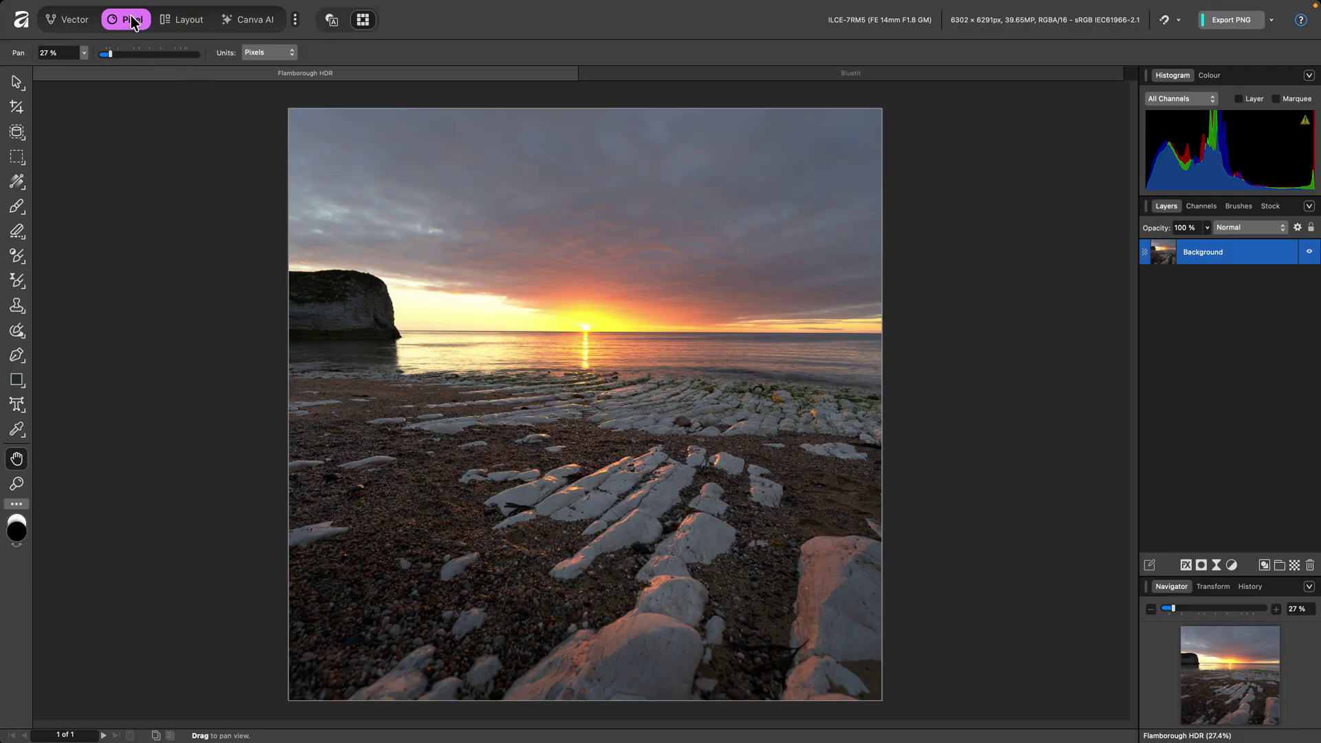
Paint an HSL adjustment with an enlarged Adjustment Brush across the sunset sky and sun.
{"action": "left_click", "coordinate": [17, 257]}
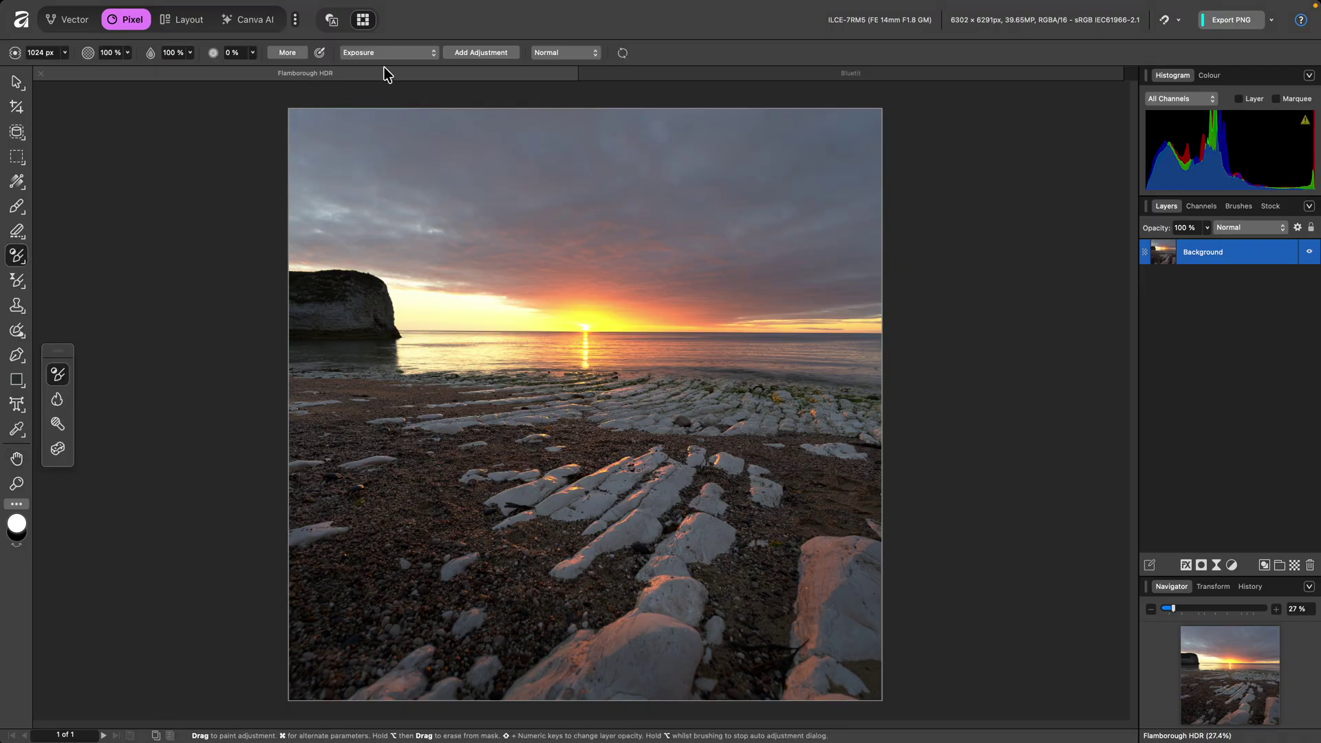
{"action": "left_click", "coordinate": [415, 55]}
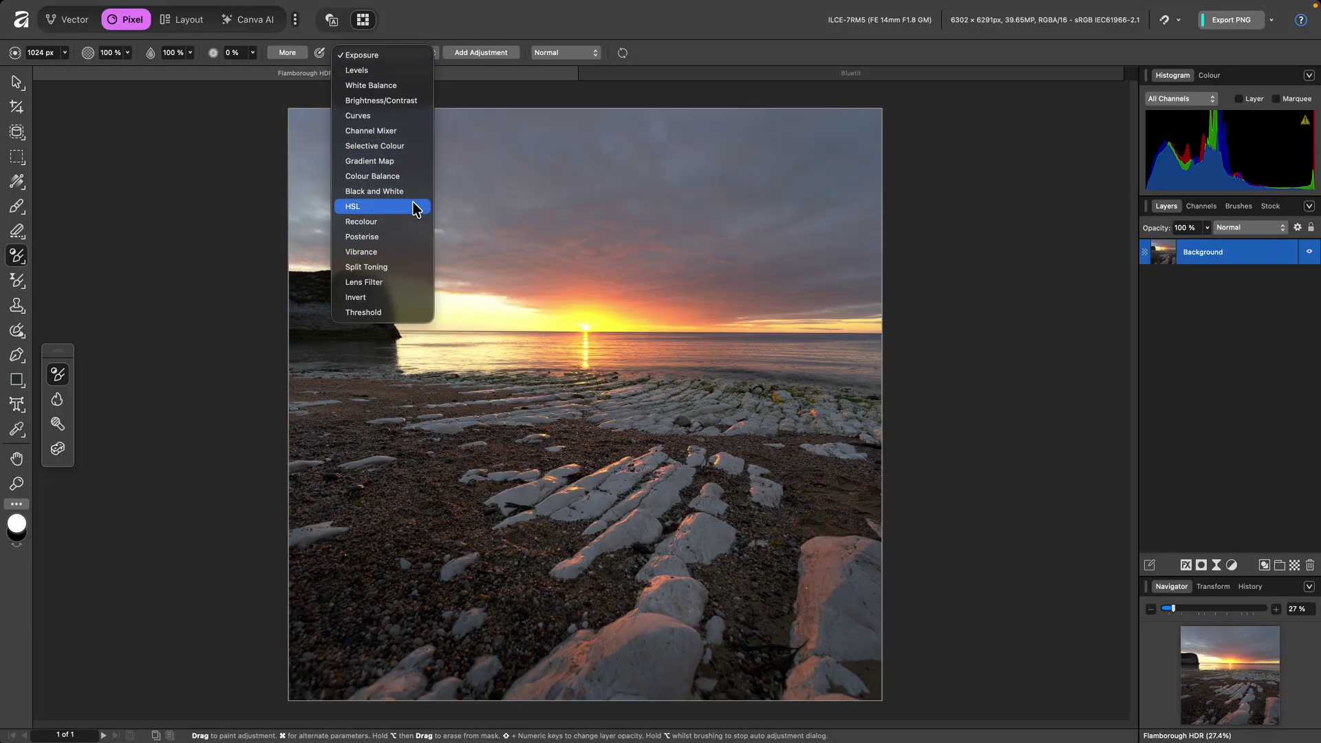
{"action": "left_click", "coordinate": [416, 209]}
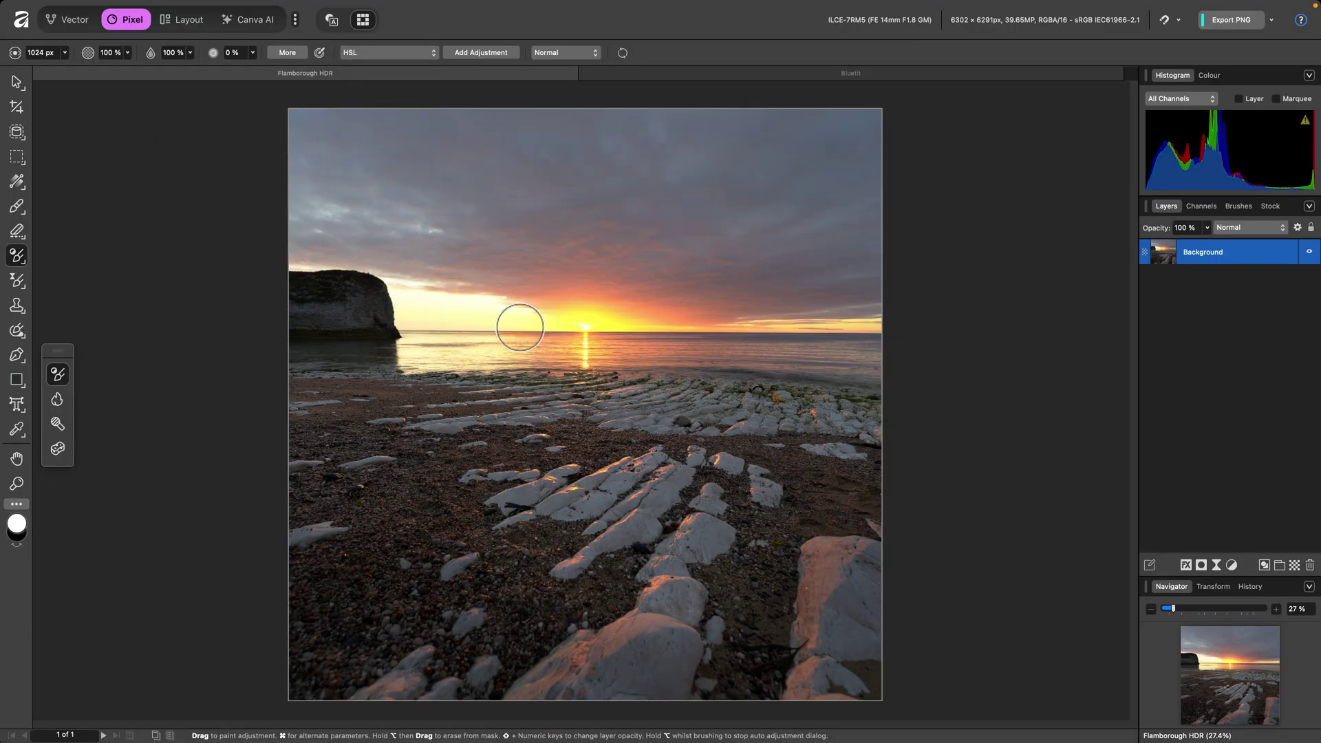
{"action": "key", "text": "bracketright"}
{"action": "key", "text": "bracketright"}
{"action": "key", "text": "bracketright"}
{"action": "key", "text": "bracketright"}
{"action": "key", "text": "bracketright"}
{"action": "key", "text": "bracketright"}
{"action": "key", "text": "bracketright"}
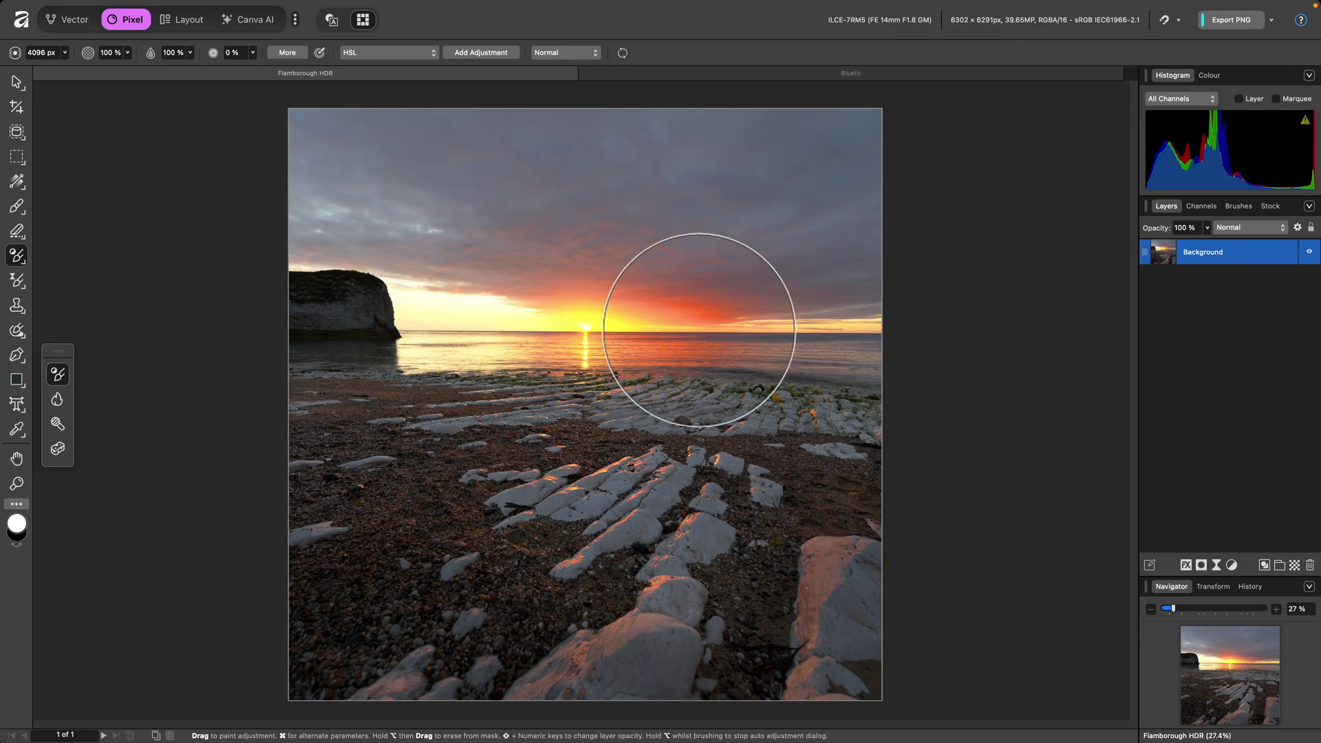
{"action": "mouse_move", "coordinate": [700, 322]}
{"action": "left_mouse_down"}
{"action": "mouse_move", "coordinate": [525, 276]}
{"action": "mouse_move", "coordinate": [383, 253]}
{"action": "mouse_move", "coordinate": [346, 274]}
{"action": "mouse_move", "coordinate": [609, 290]}
{"action": "mouse_move", "coordinate": [824, 279]}
{"action": "left_mouse_up"}
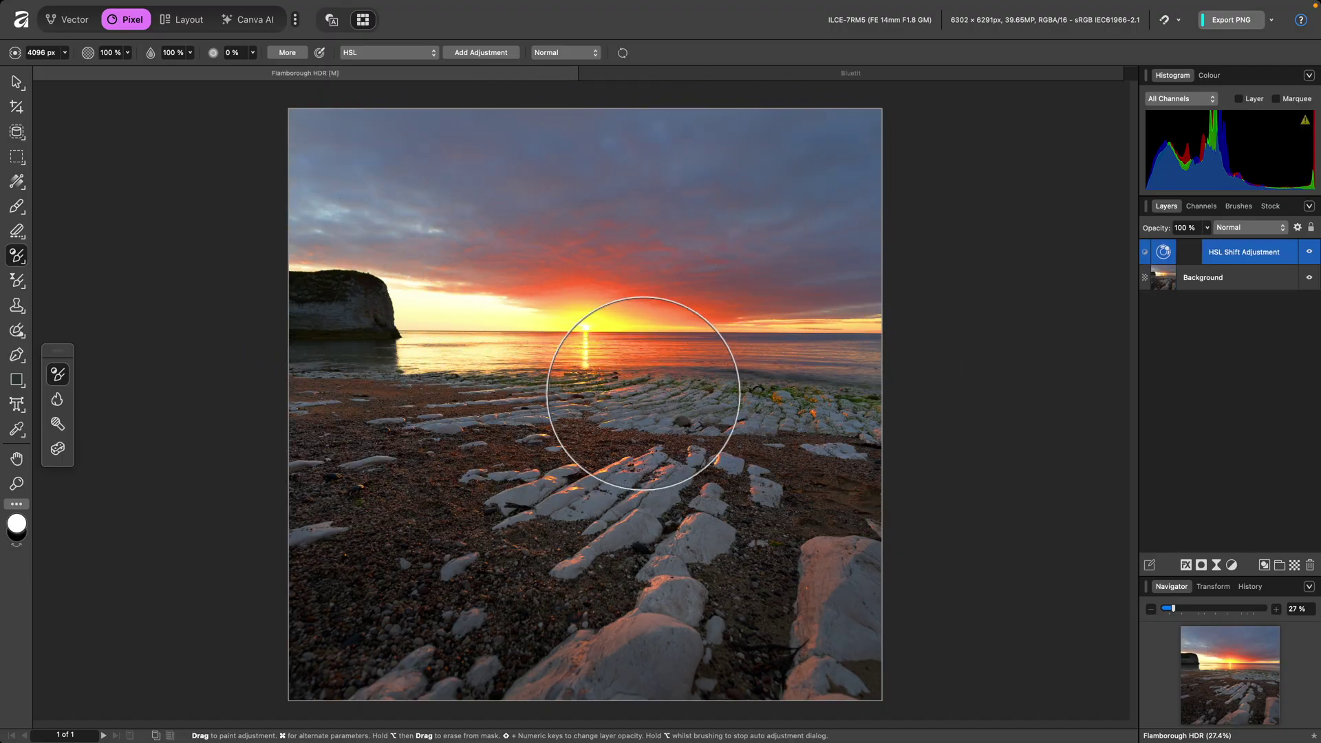
{"action": "left_click", "coordinate": [585, 389]}
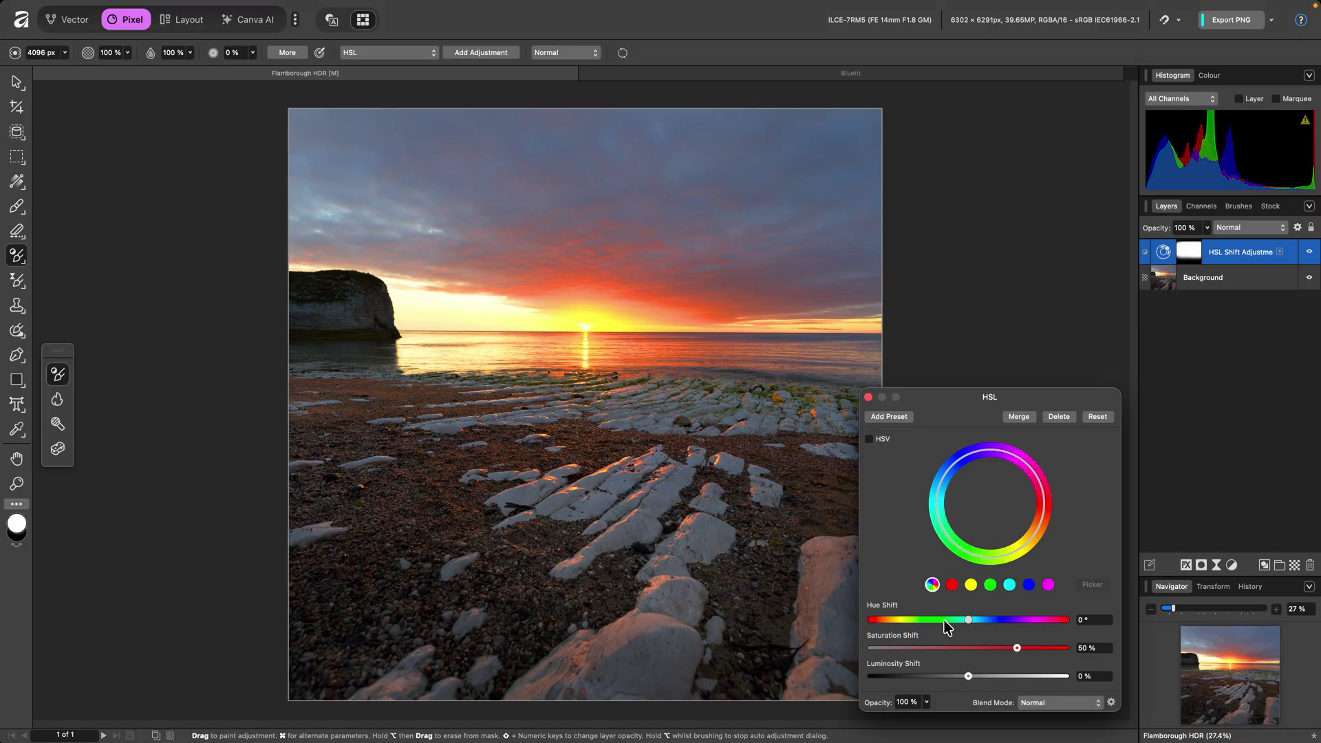
Lower the HSL Saturation Shift to 28% and close the settings.
{"action": "left_click", "coordinate": [1002, 648]}
{"action": "left_click_drag", "start_coordinate": [1002, 648], "coordinate": [995, 649]}
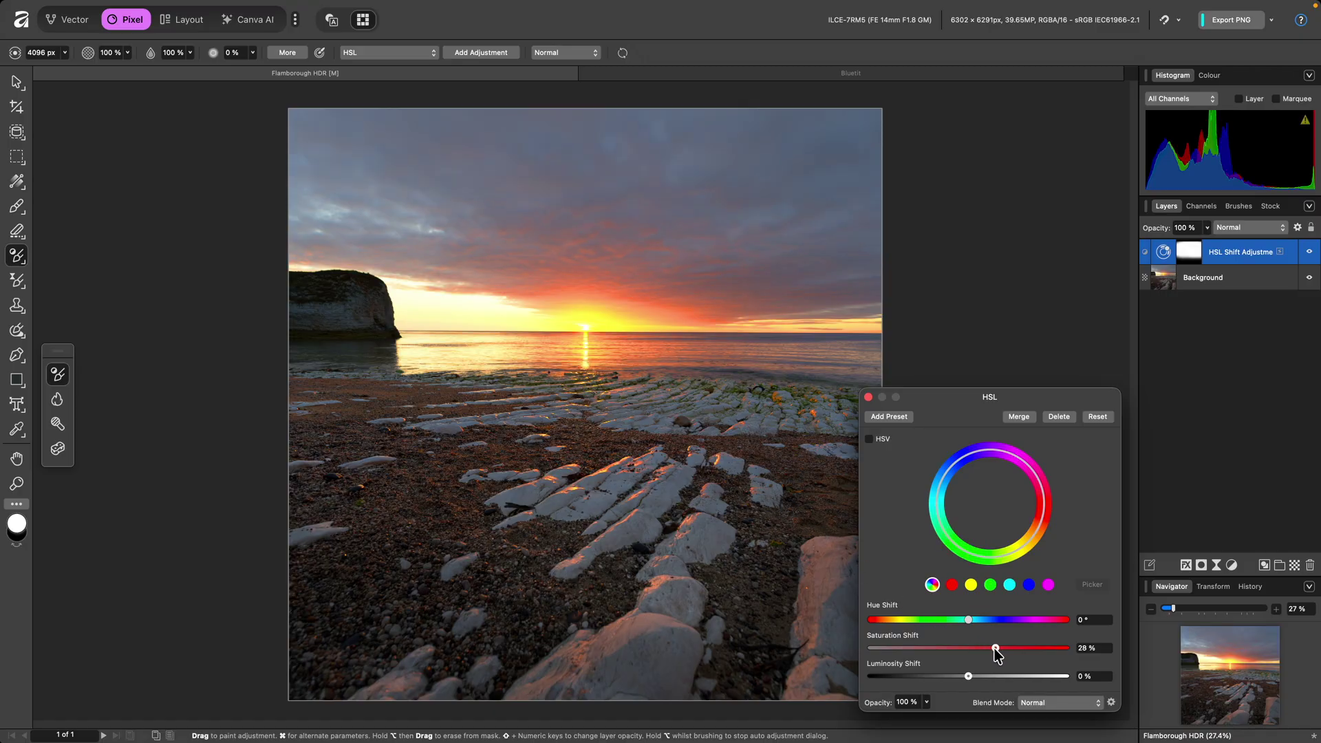
{"action": "left_click", "coordinate": [868, 397]}
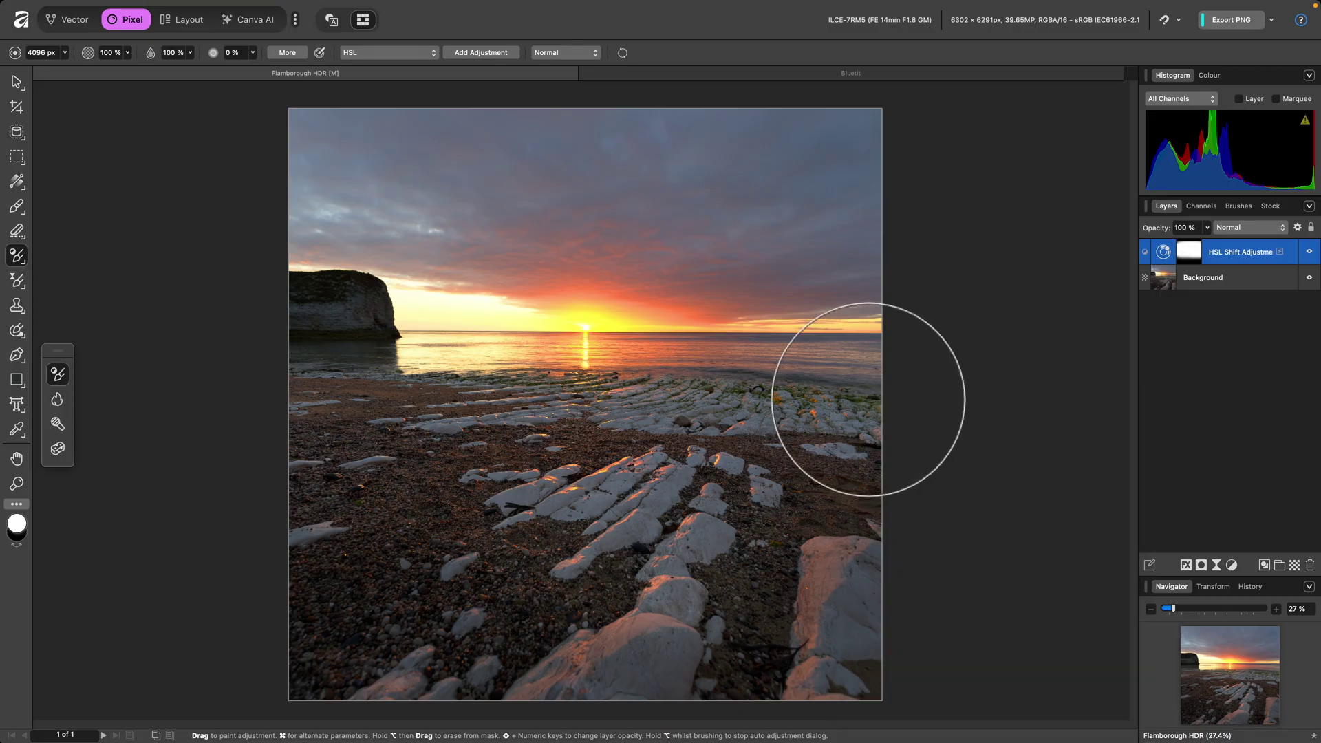
Brush a Brightness/Contrast adjustment over the beach rocks with Brightness at 41%.
{"action": "left_click", "coordinate": [422, 54]}
{"action": "scroll", "coordinate": [422, 61], "scroll_direction": "up", "scroll_amount": 5}
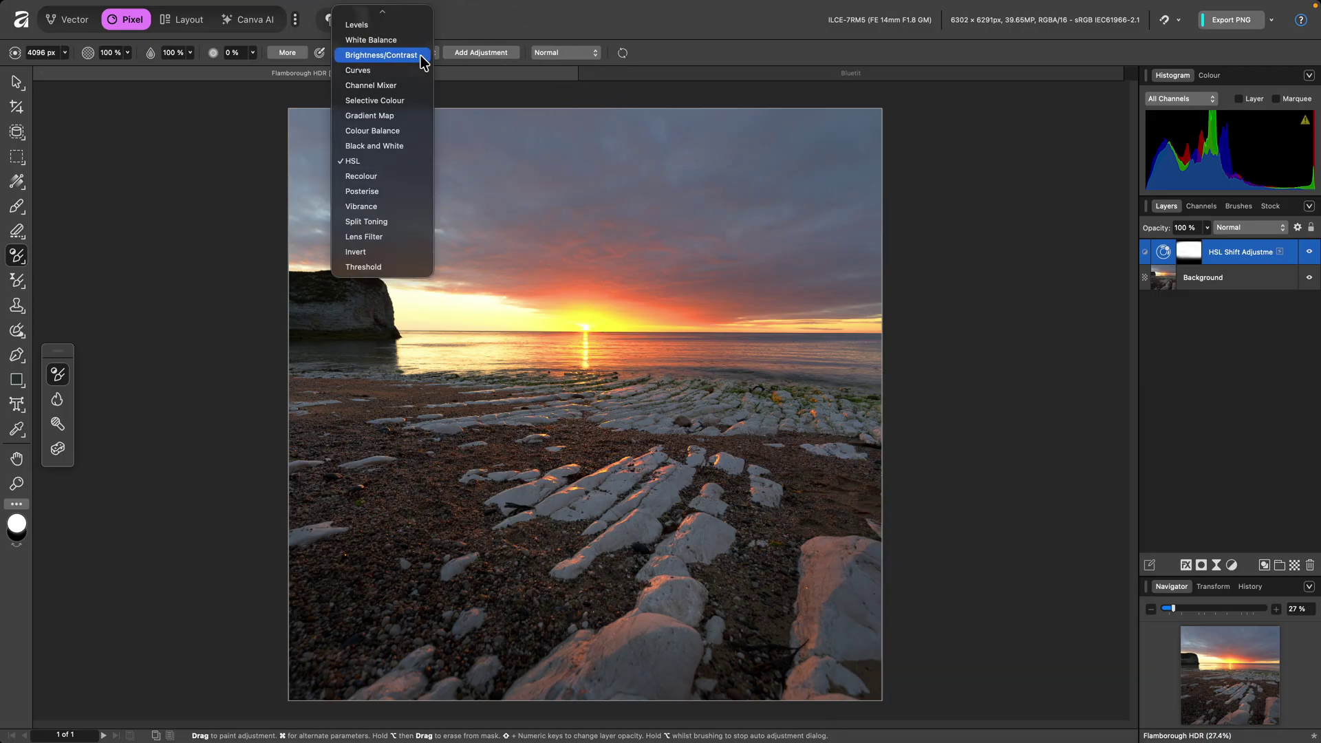
{"action": "left_click", "coordinate": [416, 55]}
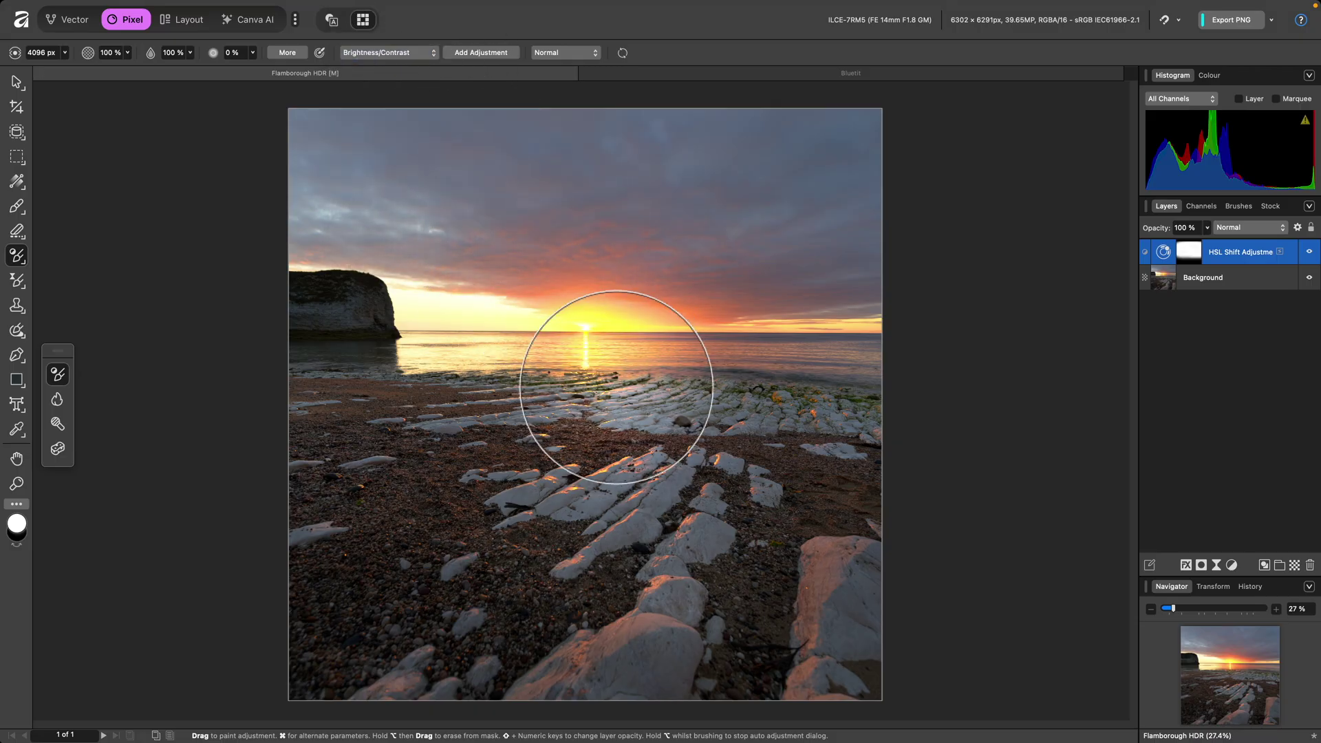
{"action": "mouse_move", "coordinate": [674, 606]}
{"action": "left_mouse_down"}
{"action": "mouse_move", "coordinate": [734, 645]}
{"action": "mouse_move", "coordinate": [324, 600]}
{"action": "mouse_move", "coordinate": [837, 526]}
{"action": "mouse_move", "coordinate": [777, 493]}
{"action": "mouse_move", "coordinate": [345, 474]}
{"action": "mouse_move", "coordinate": [285, 489]}
{"action": "mouse_move", "coordinate": [598, 555]}
{"action": "left_mouse_up"}
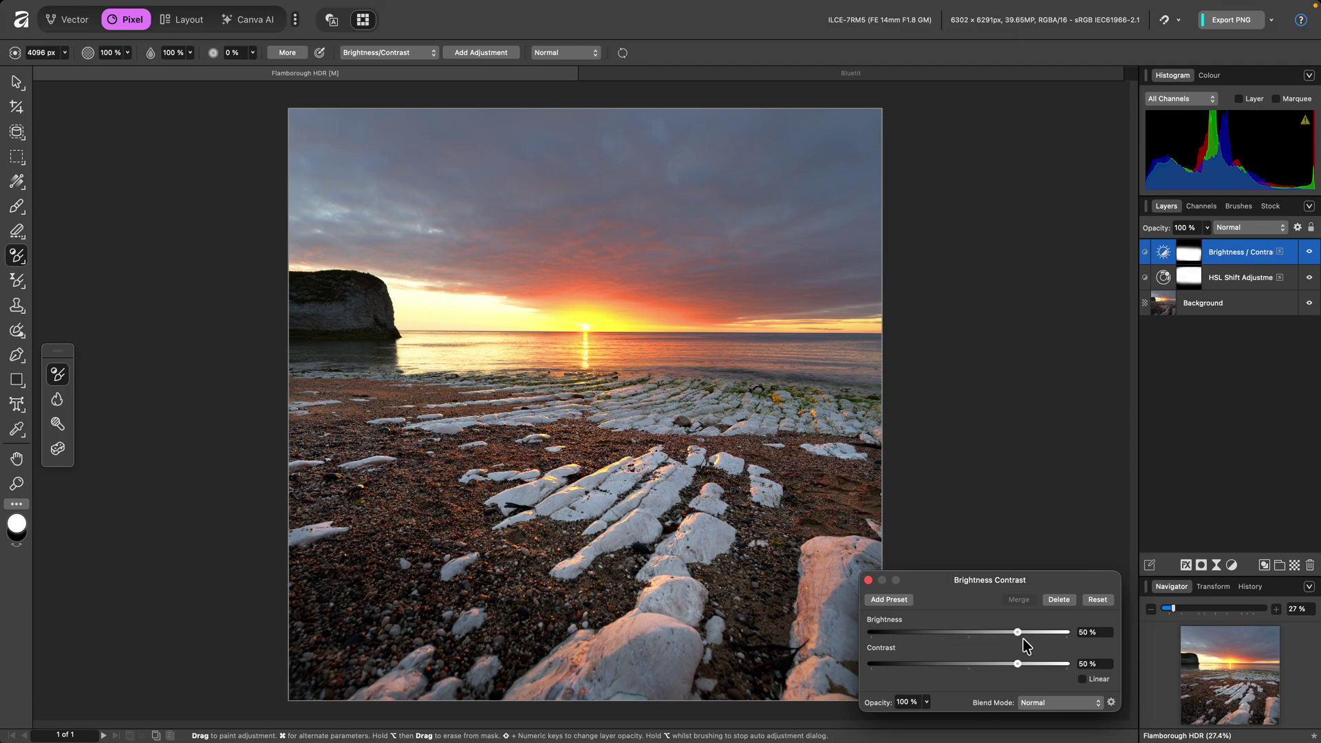
{"action": "left_click_drag", "start_coordinate": [1018, 632], "coordinate": [998, 635]}
{"action": "left_click", "coordinate": [868, 580]}
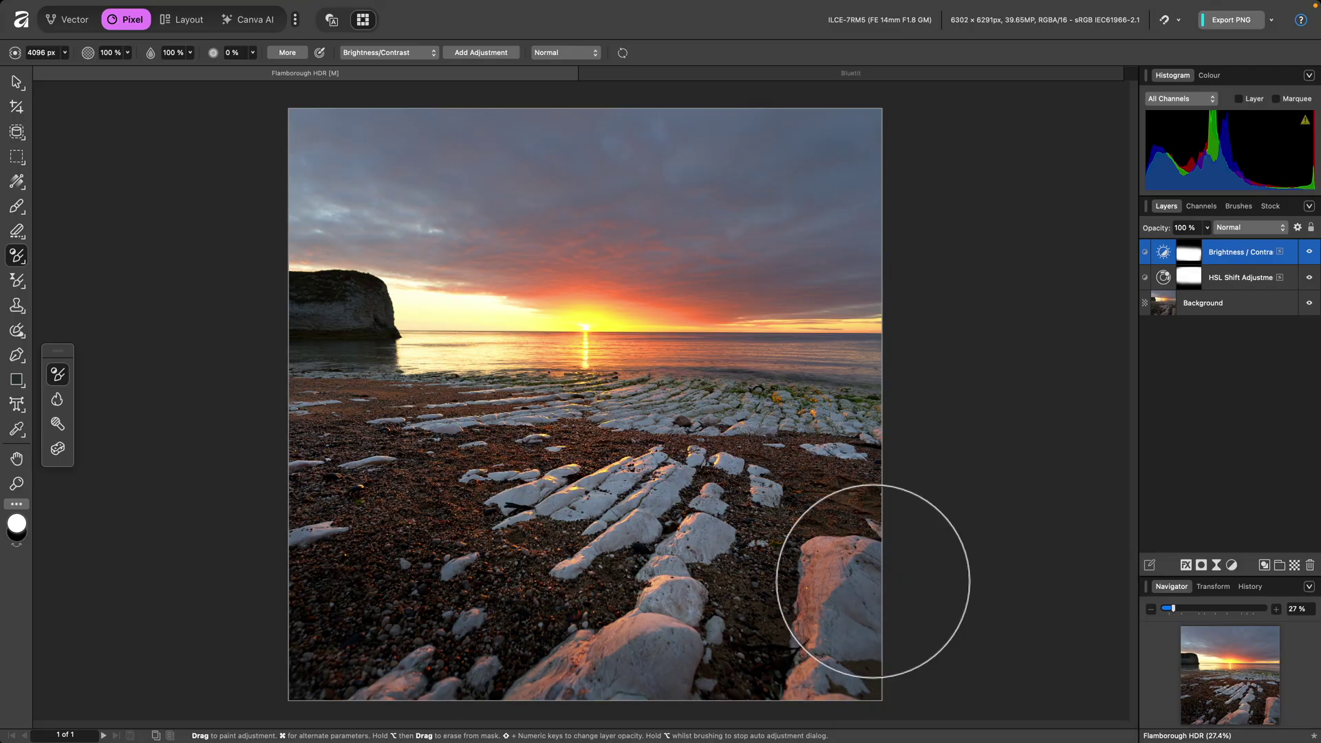
Paint a White Balance adjustment over the sky around the sun.
{"action": "left_click", "coordinate": [413, 54]}
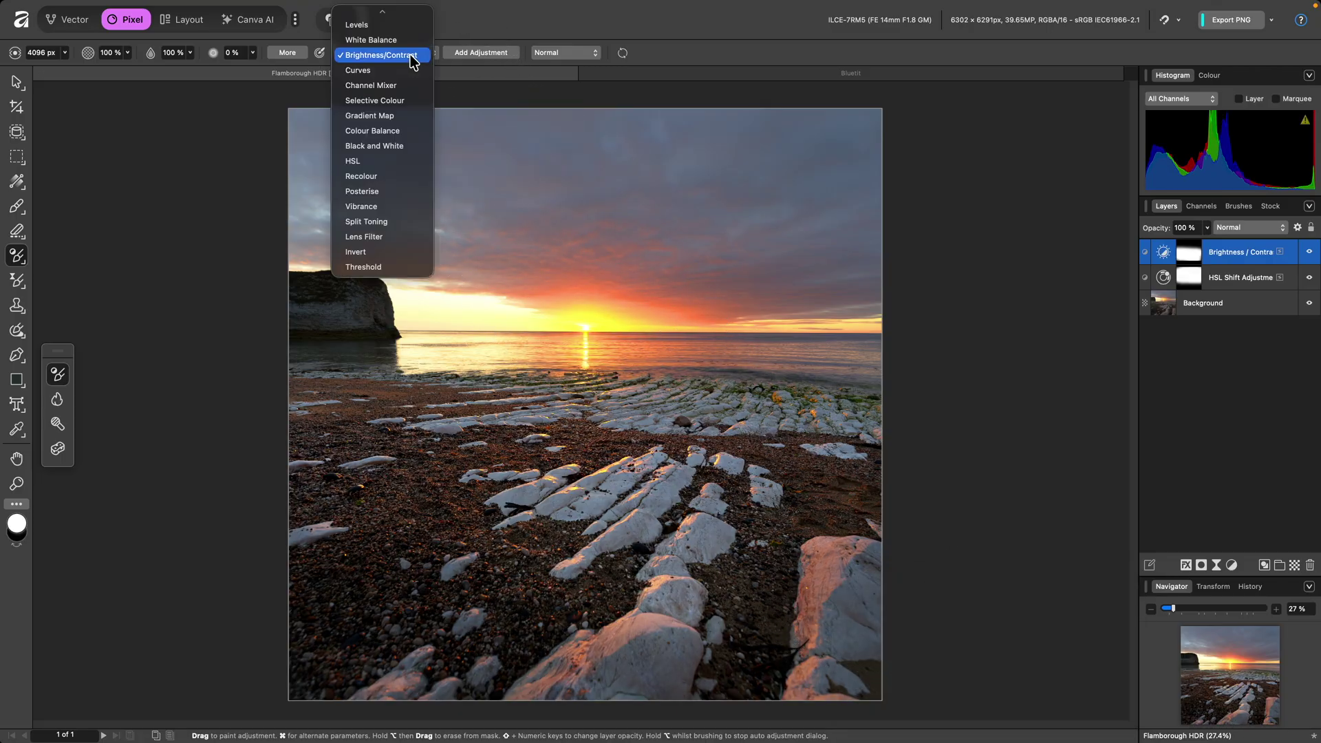
{"action": "left_click", "coordinate": [409, 42]}
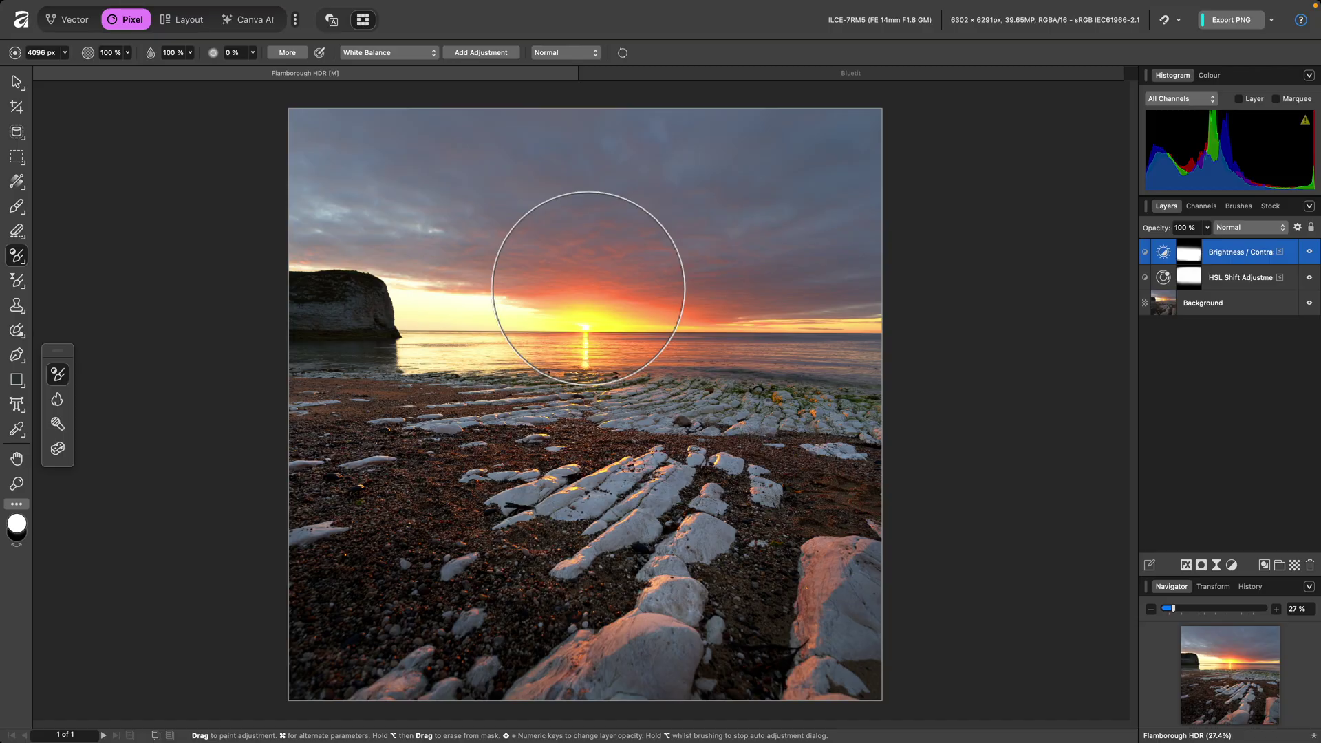
{"action": "key", "text": "super"}
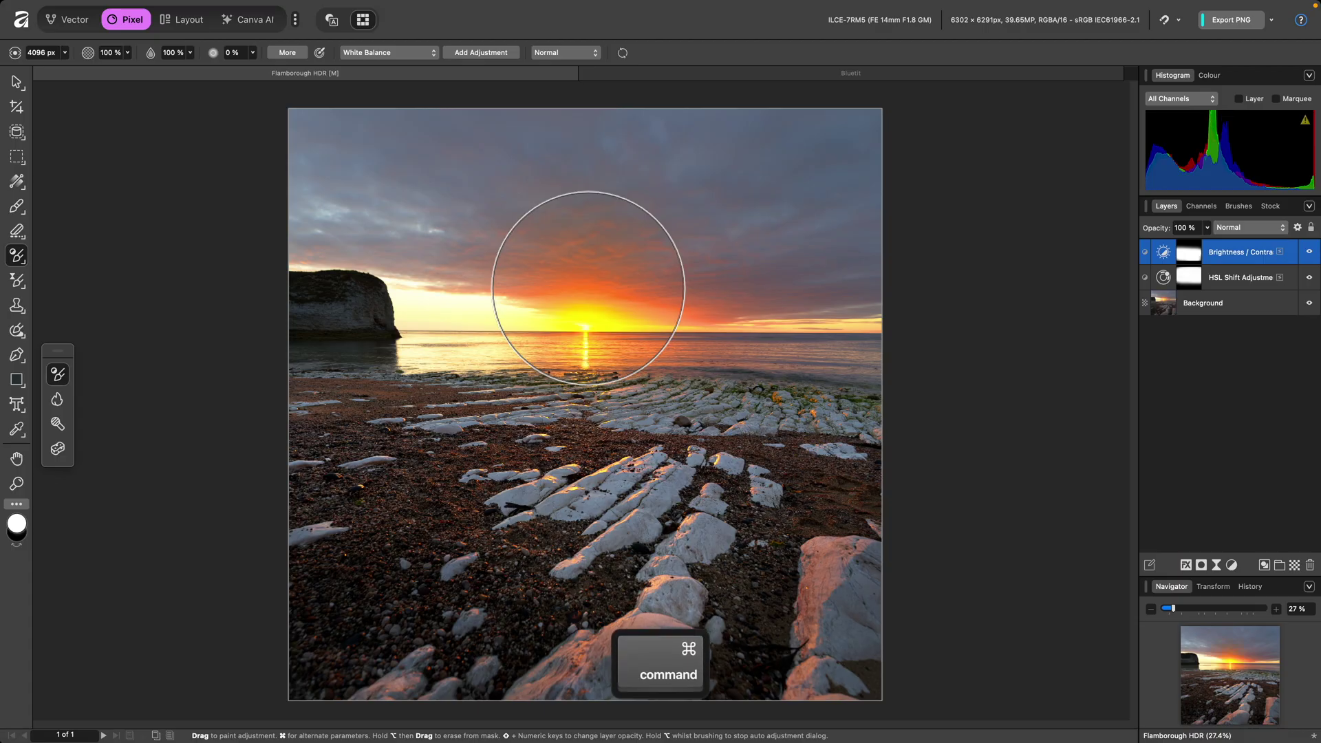
{"action": "mouse_move", "coordinate": [588, 288]}
{"action": "left_mouse_down"}
{"action": "mouse_move", "coordinate": [607, 419]}
{"action": "mouse_move", "coordinate": [687, 429]}
{"action": "mouse_move", "coordinate": [742, 358]}
{"action": "mouse_move", "coordinate": [676, 295]}
{"action": "mouse_move", "coordinate": [545, 268]}
{"action": "mouse_move", "coordinate": [489, 312]}
{"action": "mouse_move", "coordinate": [543, 355]}
{"action": "mouse_move", "coordinate": [645, 342]}
{"action": "mouse_move", "coordinate": [626, 297]}
{"action": "mouse_move", "coordinate": [585, 315]}
{"action": "left_mouse_up"}
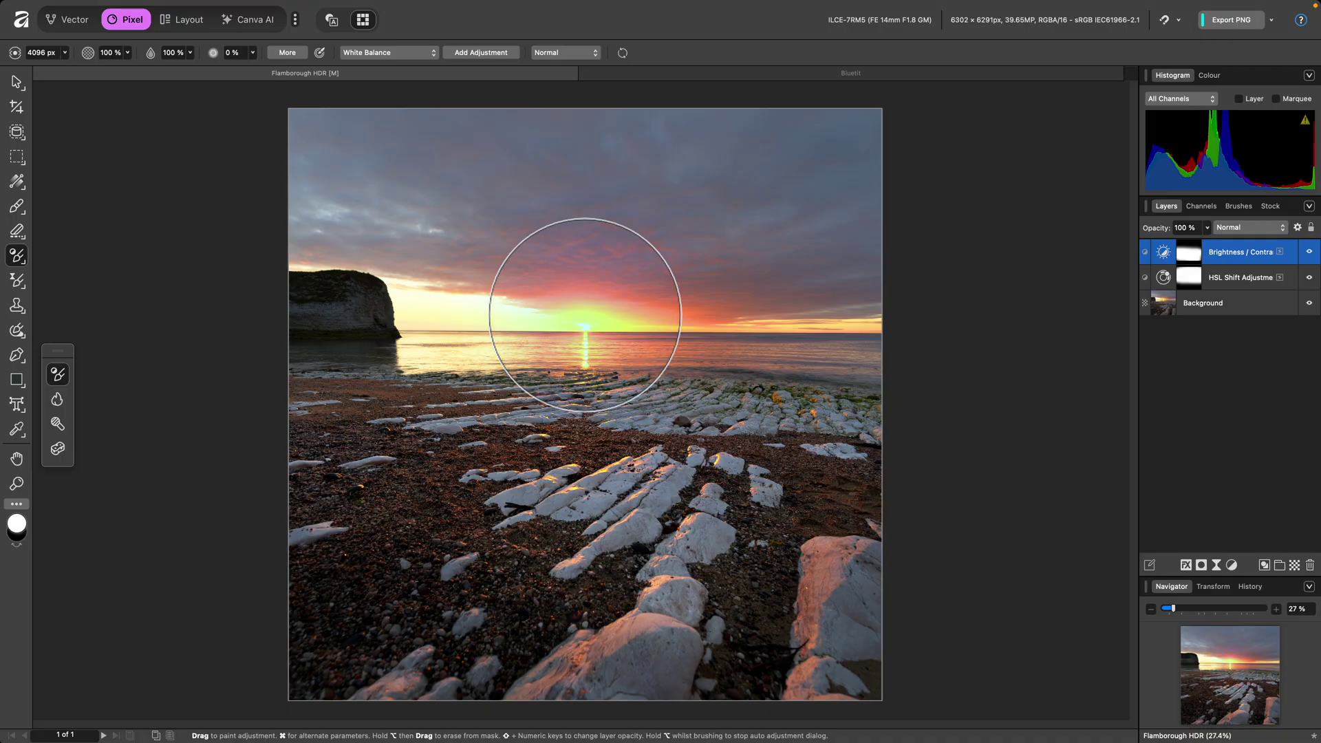
Undo the greenish tint change and set White Balance to 80%.
{"action": "key", "text": "super"}
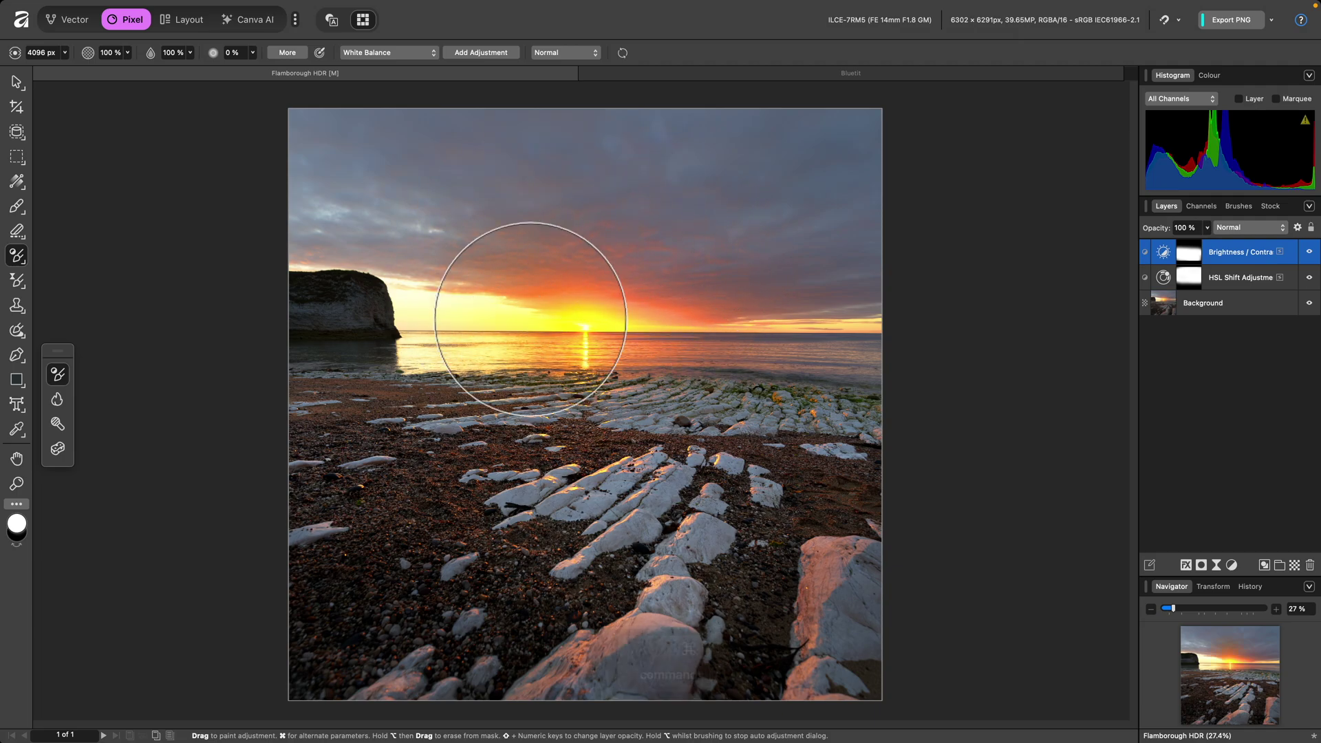
{"action": "key", "text": "super+z"}
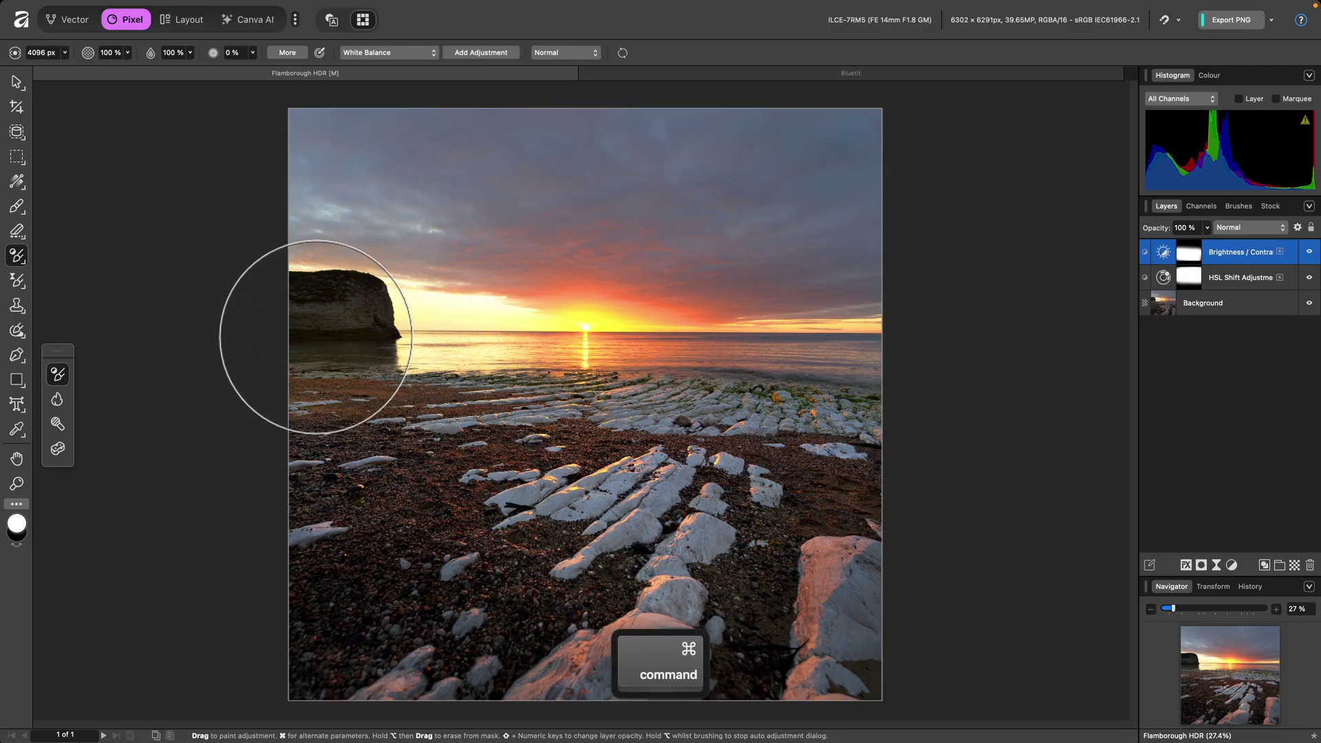
{"action": "left_click", "coordinate": [492, 323], "text": "super"}
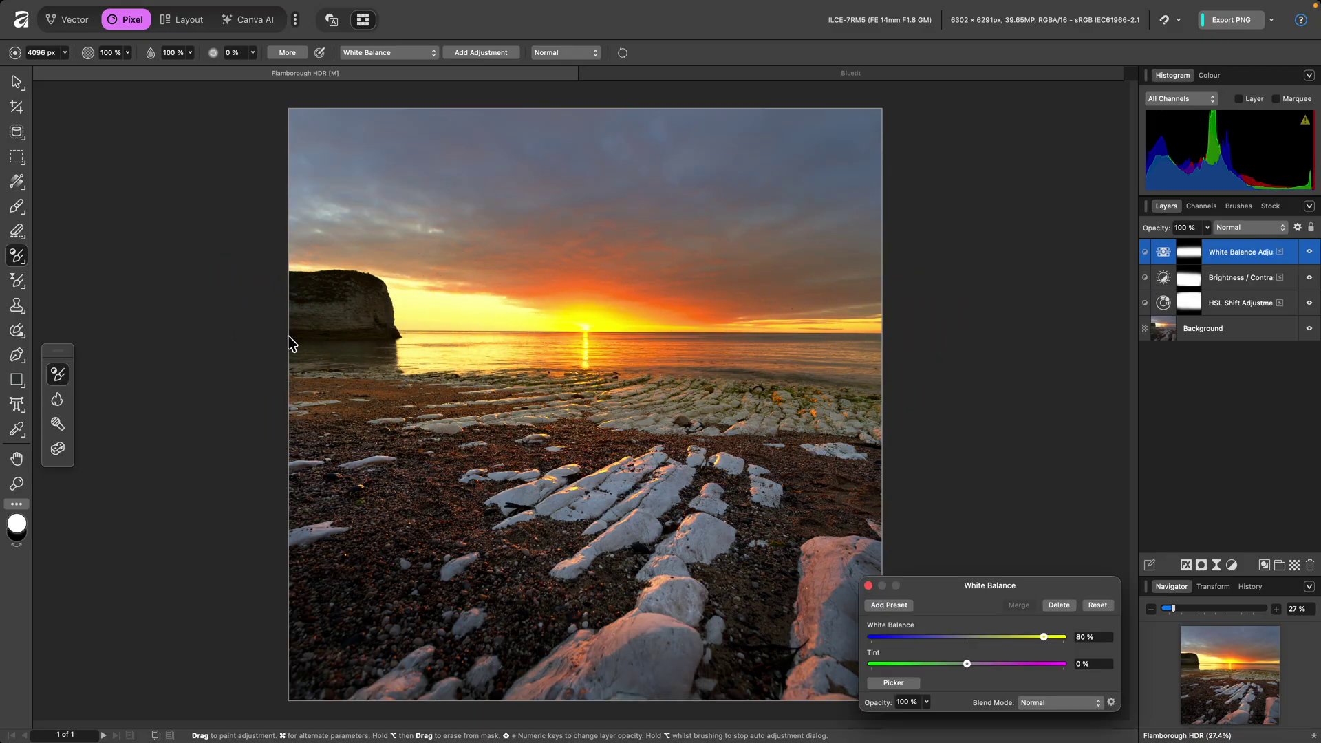
{"action": "left_click", "coordinate": [868, 586]}
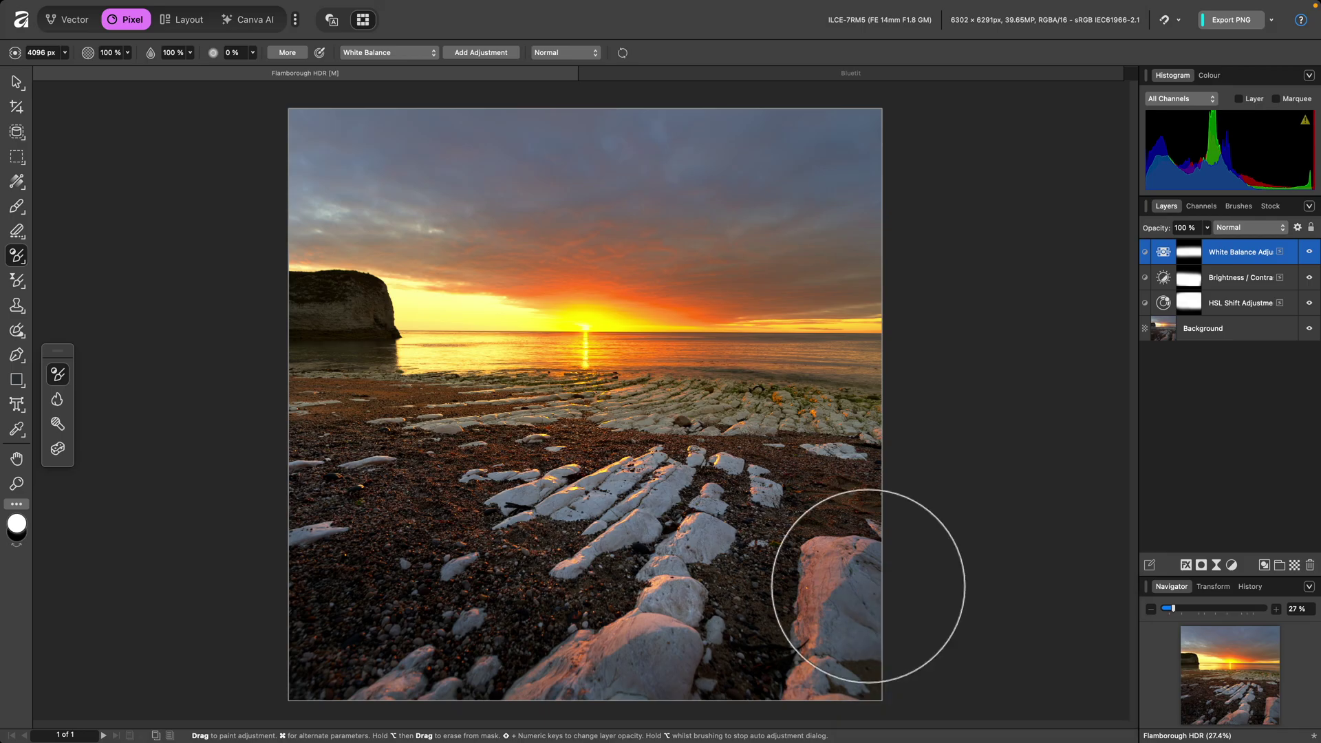
Change the brush flow from 50% to 70%, ending at 100%.
{"action": "key", "text": "5"}
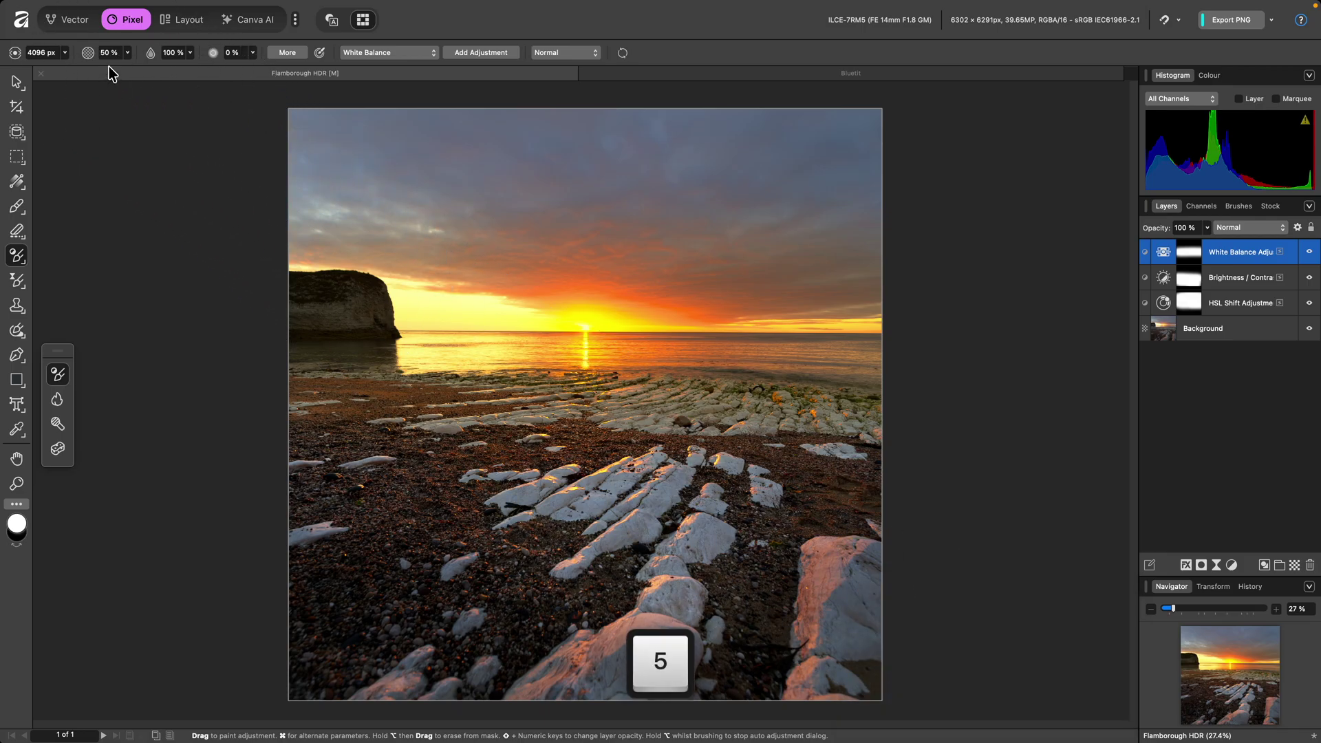
{"action": "key", "text": "7"}
{"action": "key", "text": "0"}
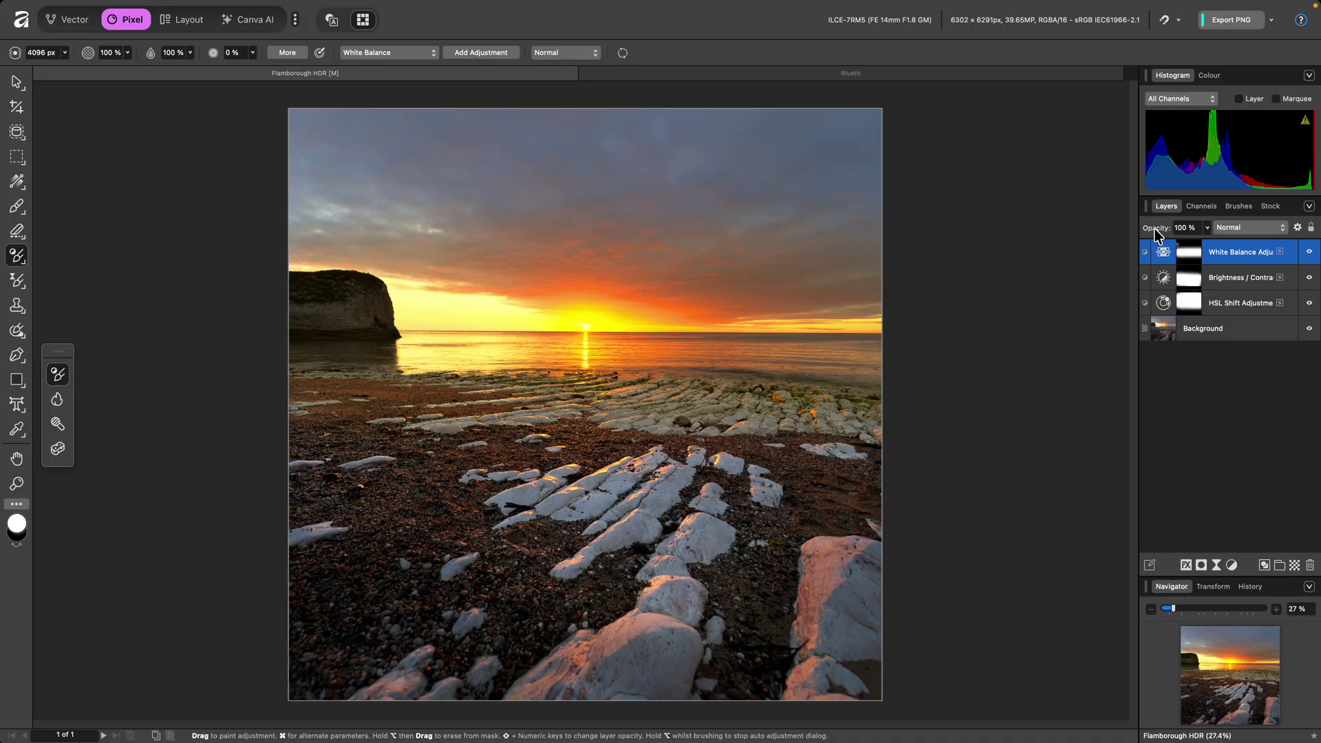
Set the White Balance layer opacity to 50%.
{"action": "key", "text": "shift"}
{"action": "key", "text": "shift+2"}
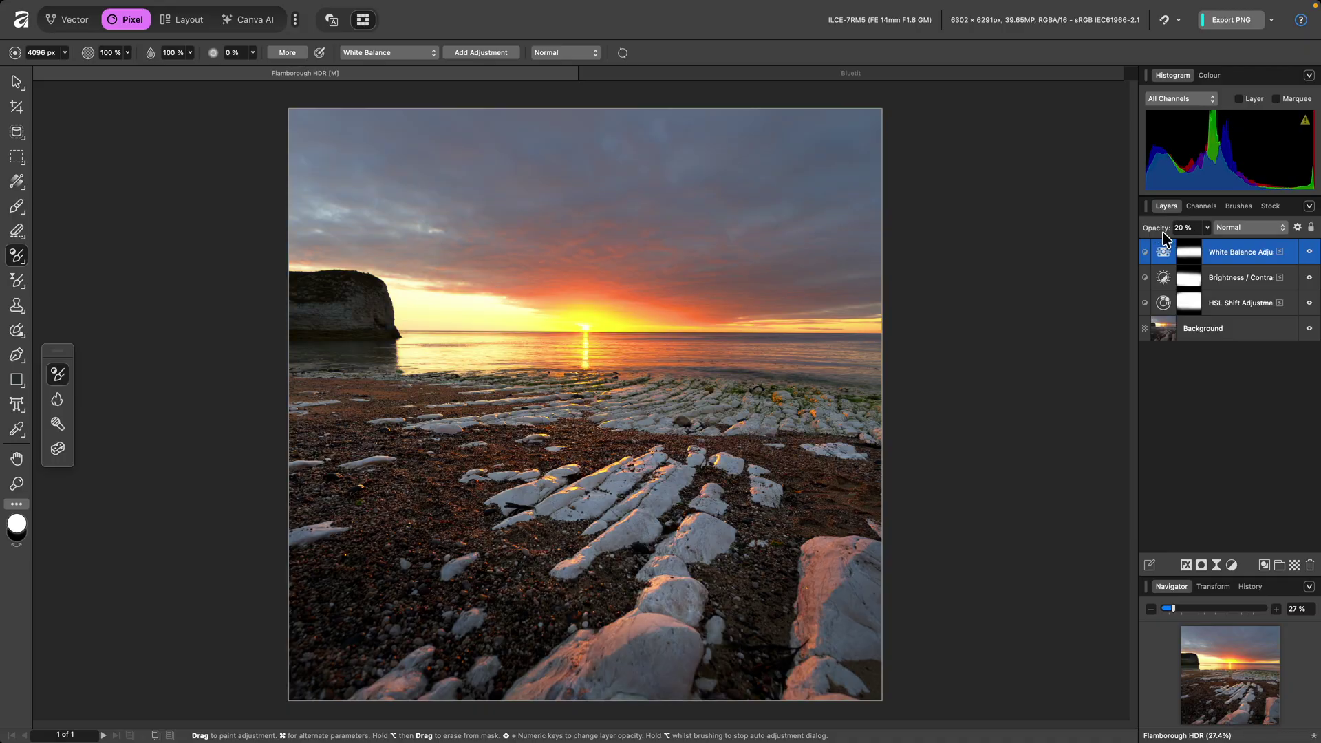
{"action": "key", "text": "shift+5"}
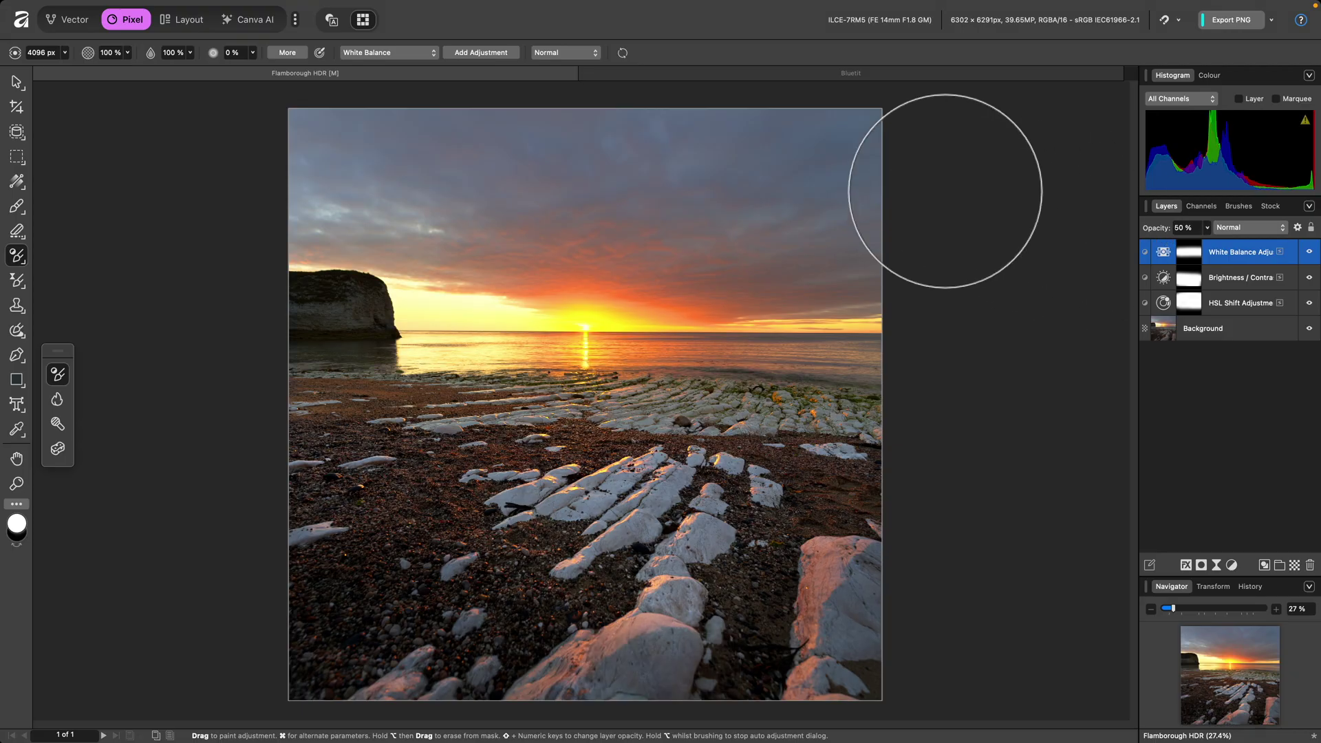
Switch the brushed adjustment to Curves and paint it across the sky.
{"action": "left_click", "coordinate": [405, 53]}
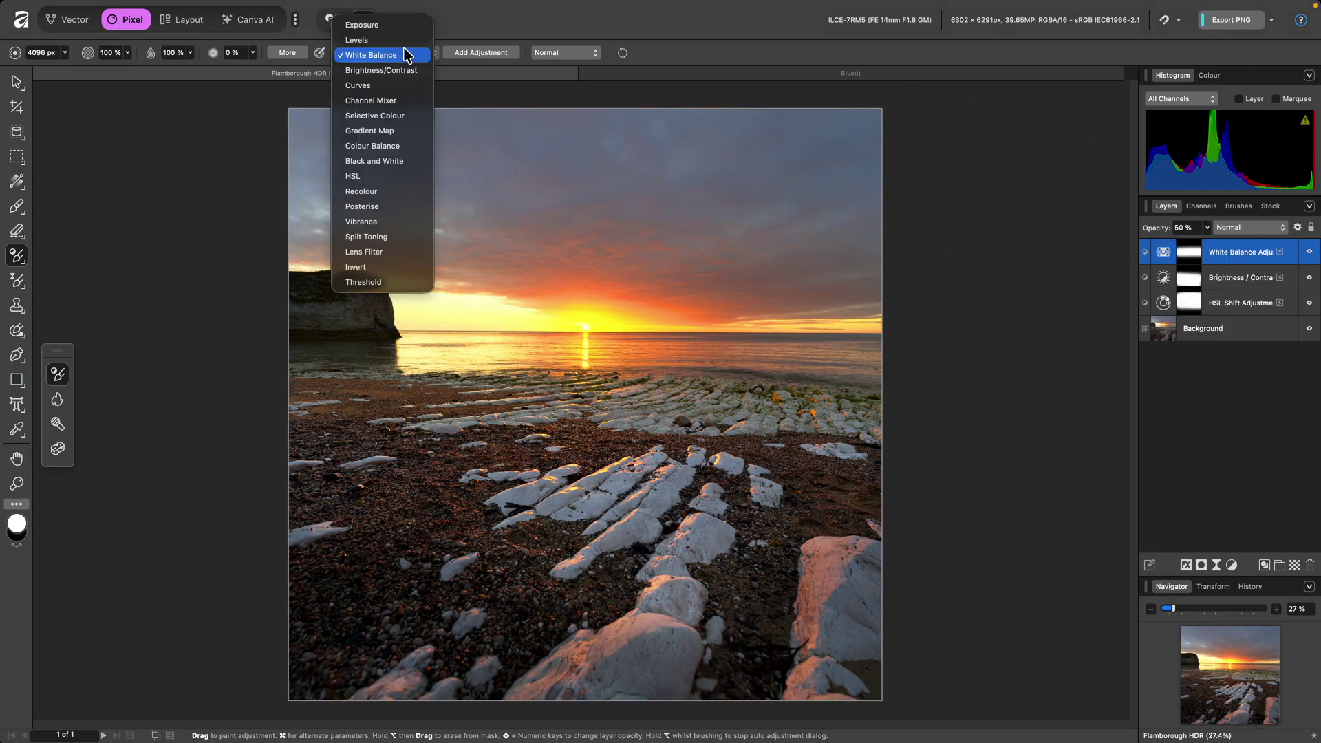
{"action": "left_click", "coordinate": [413, 85]}
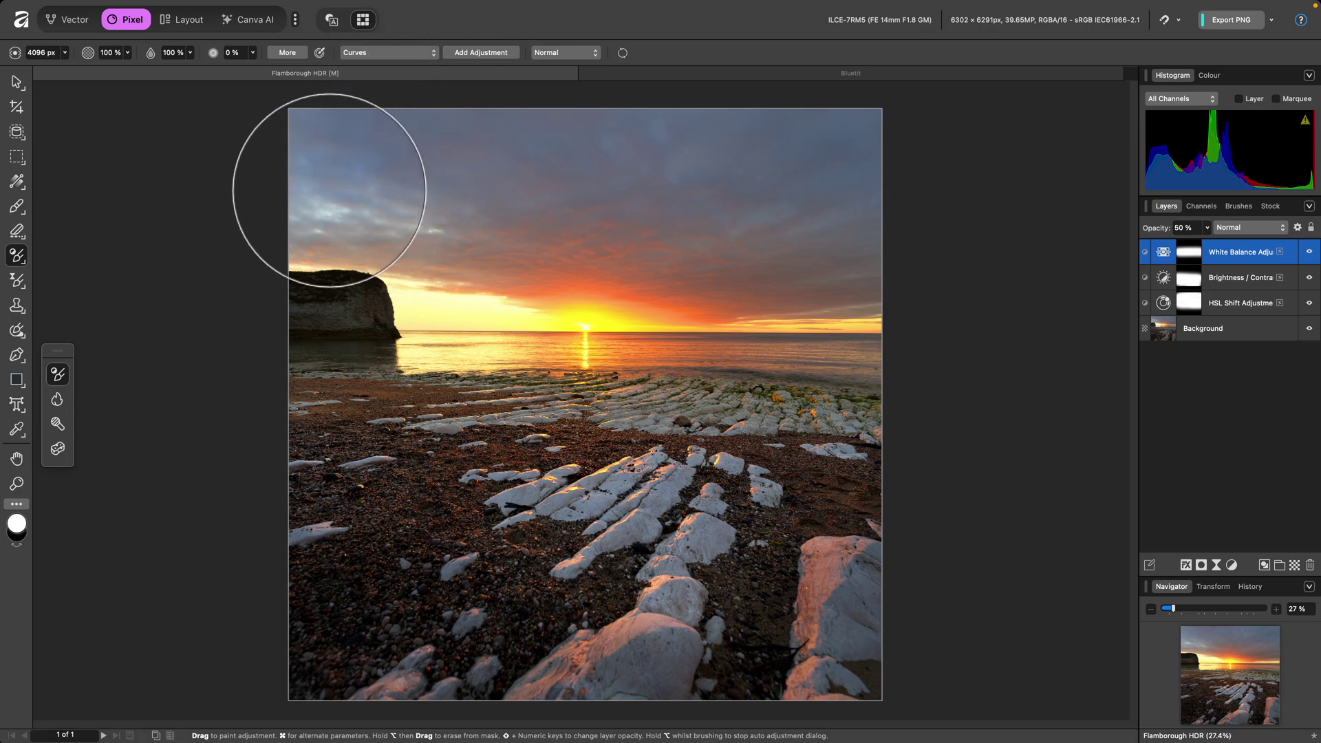
{"action": "mouse_move", "coordinate": [330, 183]}
{"action": "left_mouse_down"}
{"action": "mouse_move", "coordinate": [554, 176]}
{"action": "mouse_move", "coordinate": [672, 255]}
{"action": "left_mouse_up"}
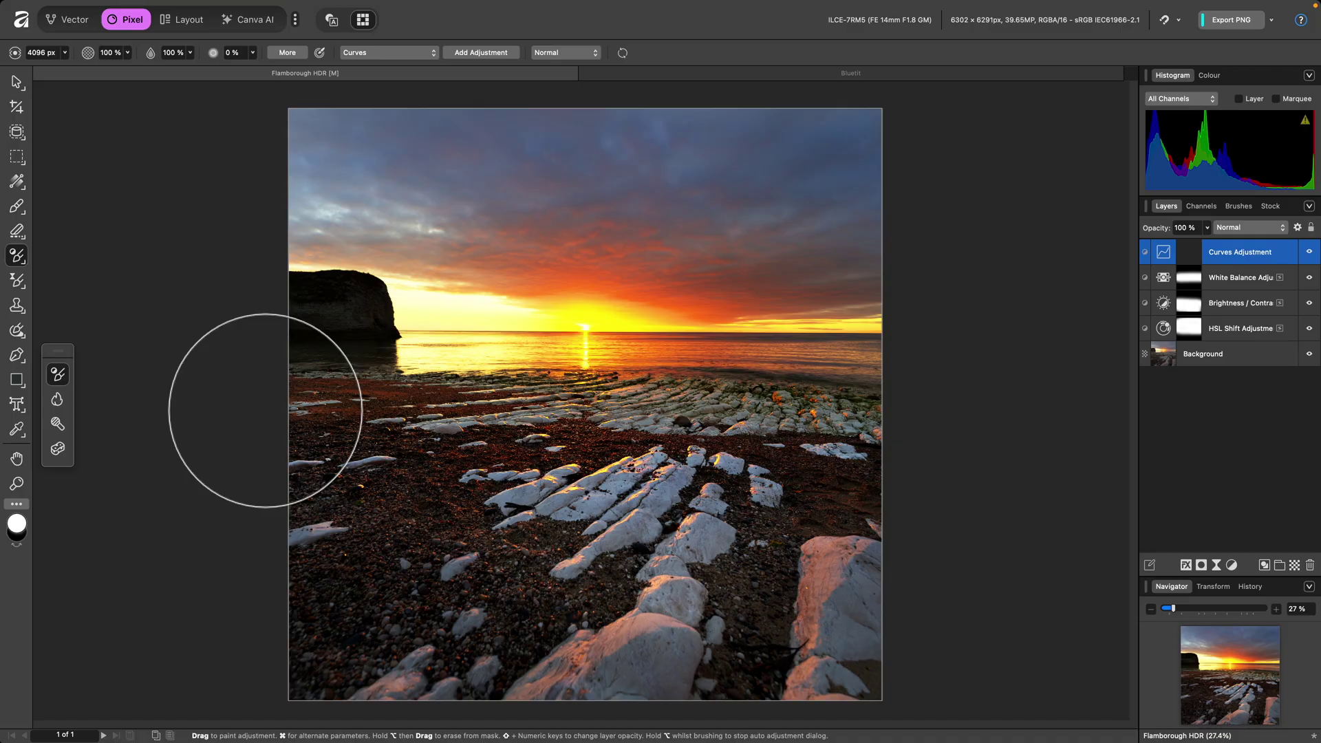
Erase the Curves effect from the left beach, right-edge rocks and across the beach.
{"action": "key", "text": "alt"}
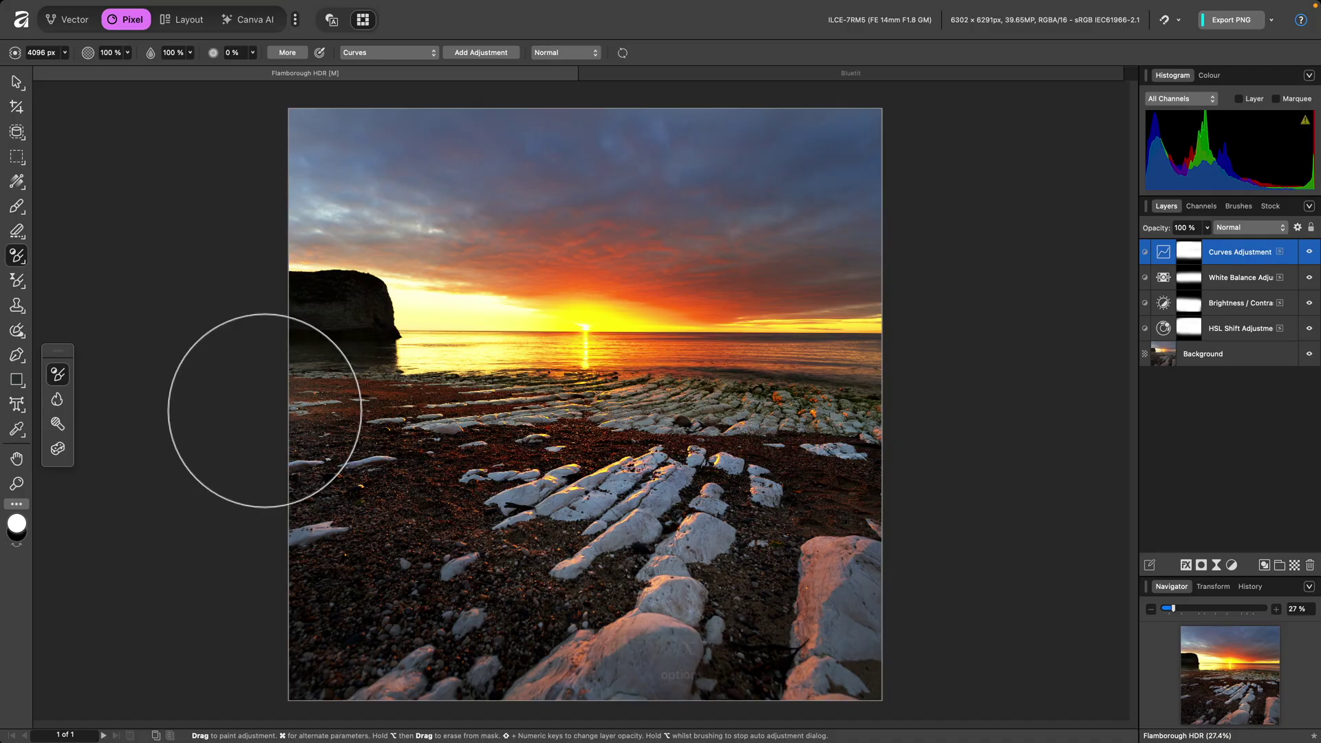
{"action": "left_click", "coordinate": [264, 411], "text": "alt"}
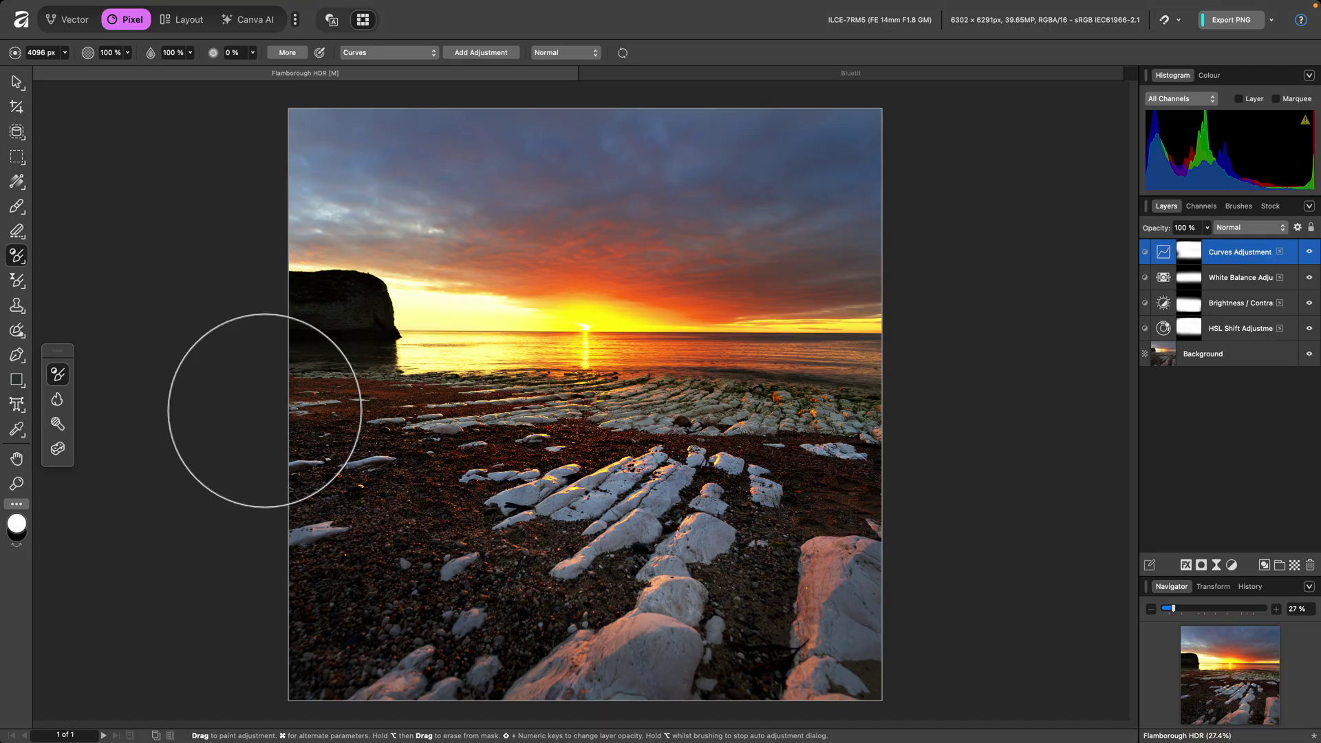
{"action": "key", "text": "alt"}
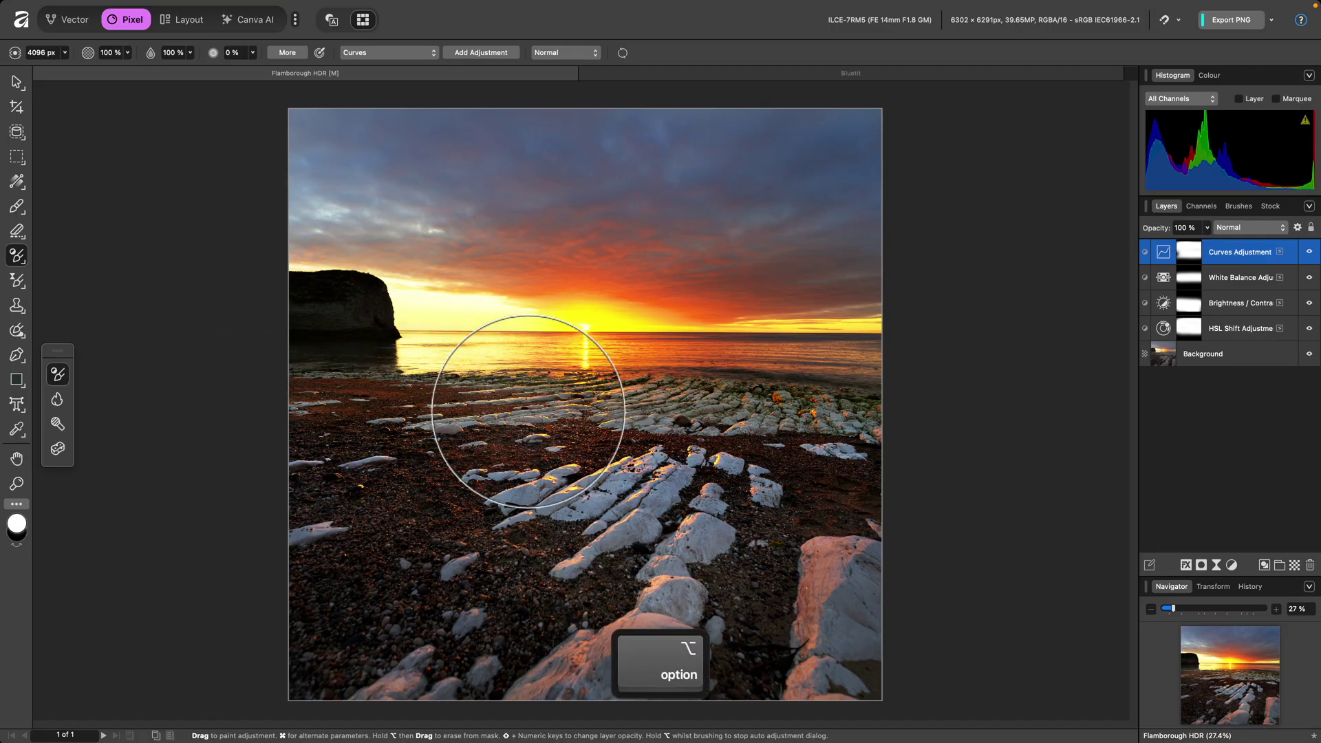
{"action": "left_click", "coordinate": [805, 413], "text": "alt"}
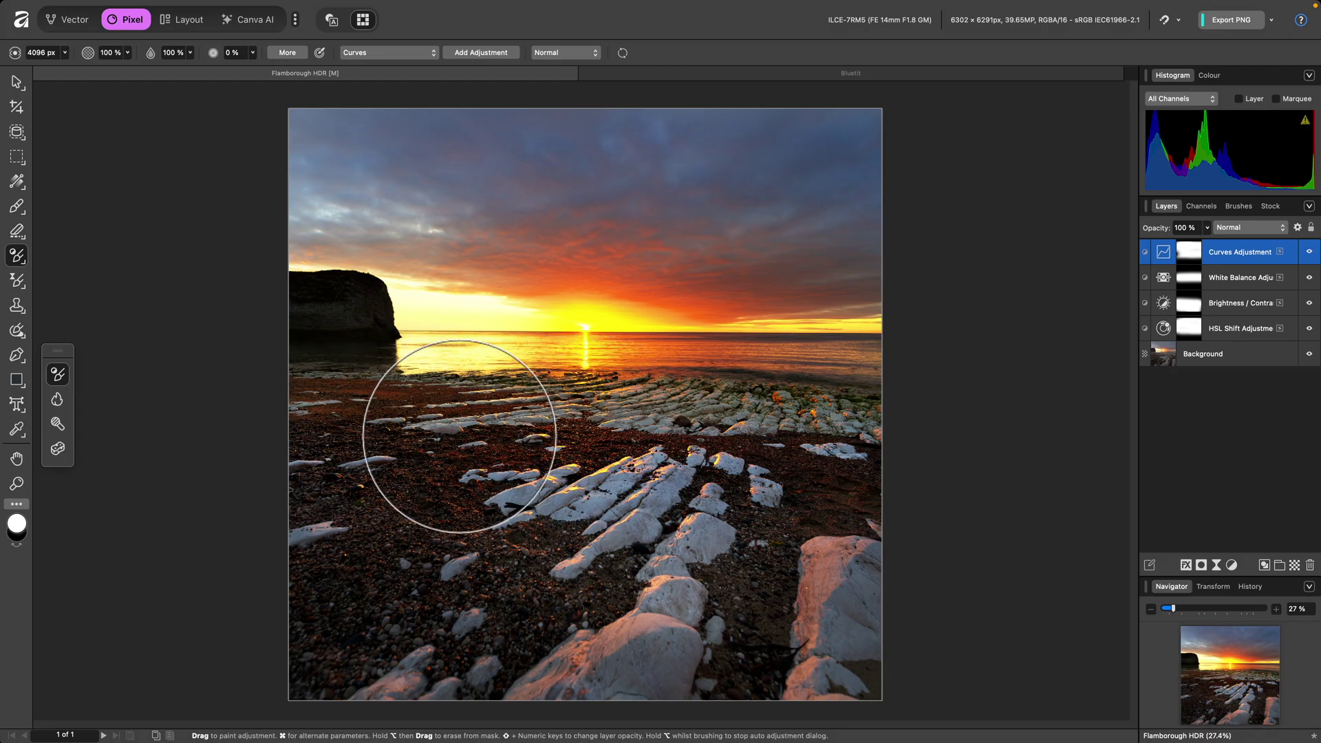
{"action": "key", "text": "alt"}
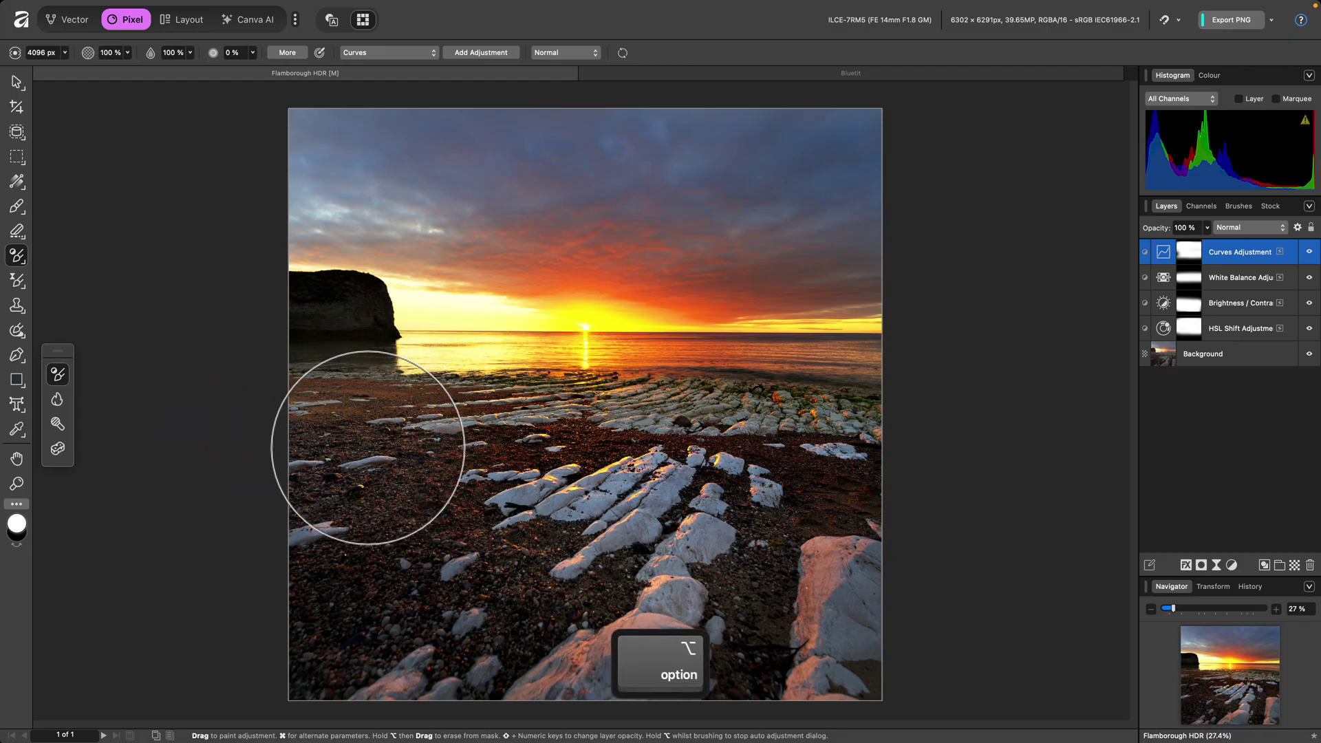
{"action": "left_click_drag", "start_coordinate": [368, 447], "coordinate": [899, 434]}
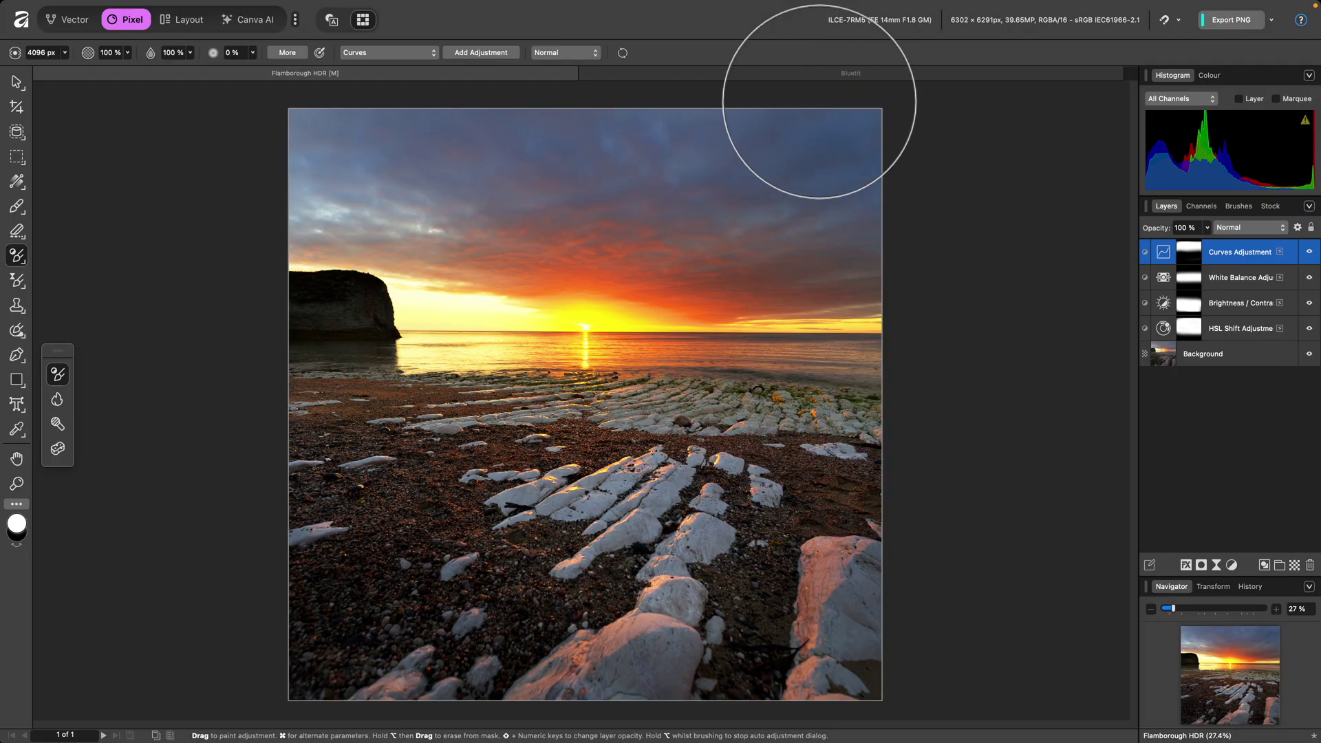
Switch to the Bluetit photo and show the Adjustment panel.
{"action": "left_click", "coordinate": [826, 76]}
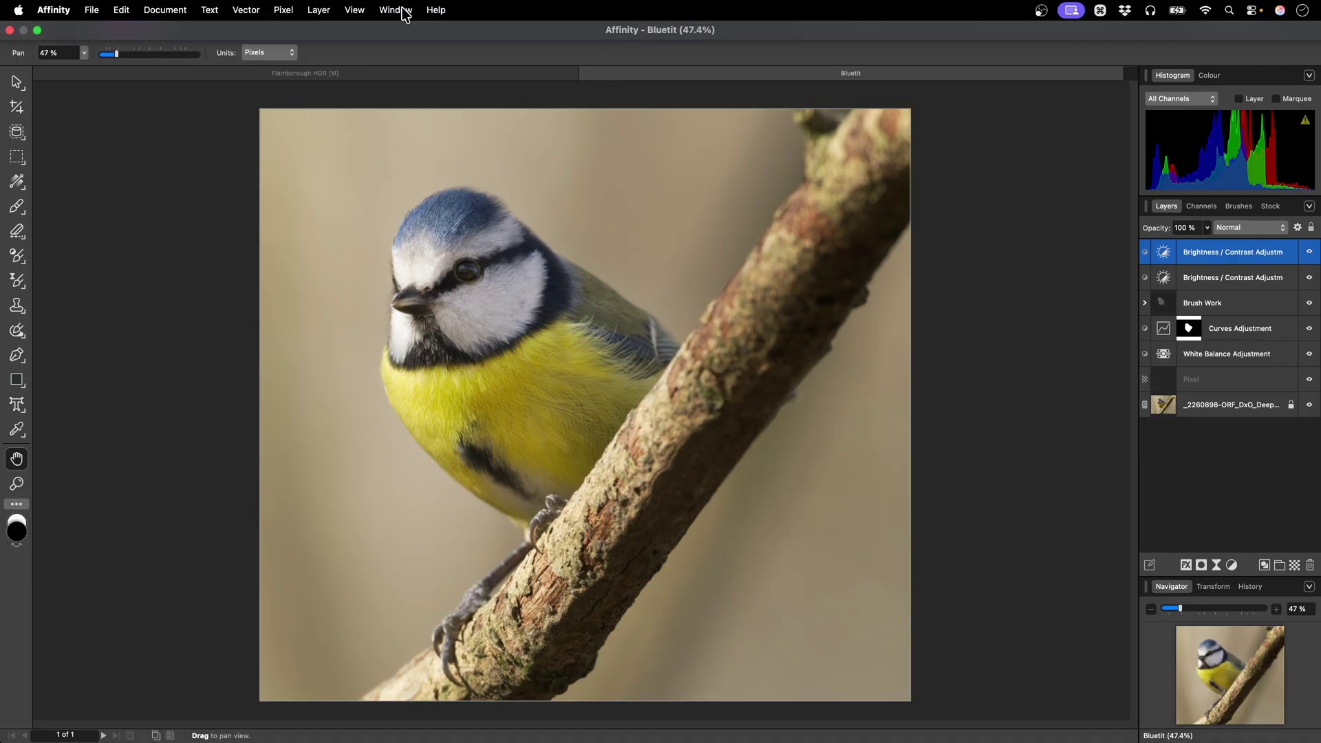
{"action": "left_click", "coordinate": [404, 13]}
{"action": "mouse_move", "coordinate": [513, 342]}
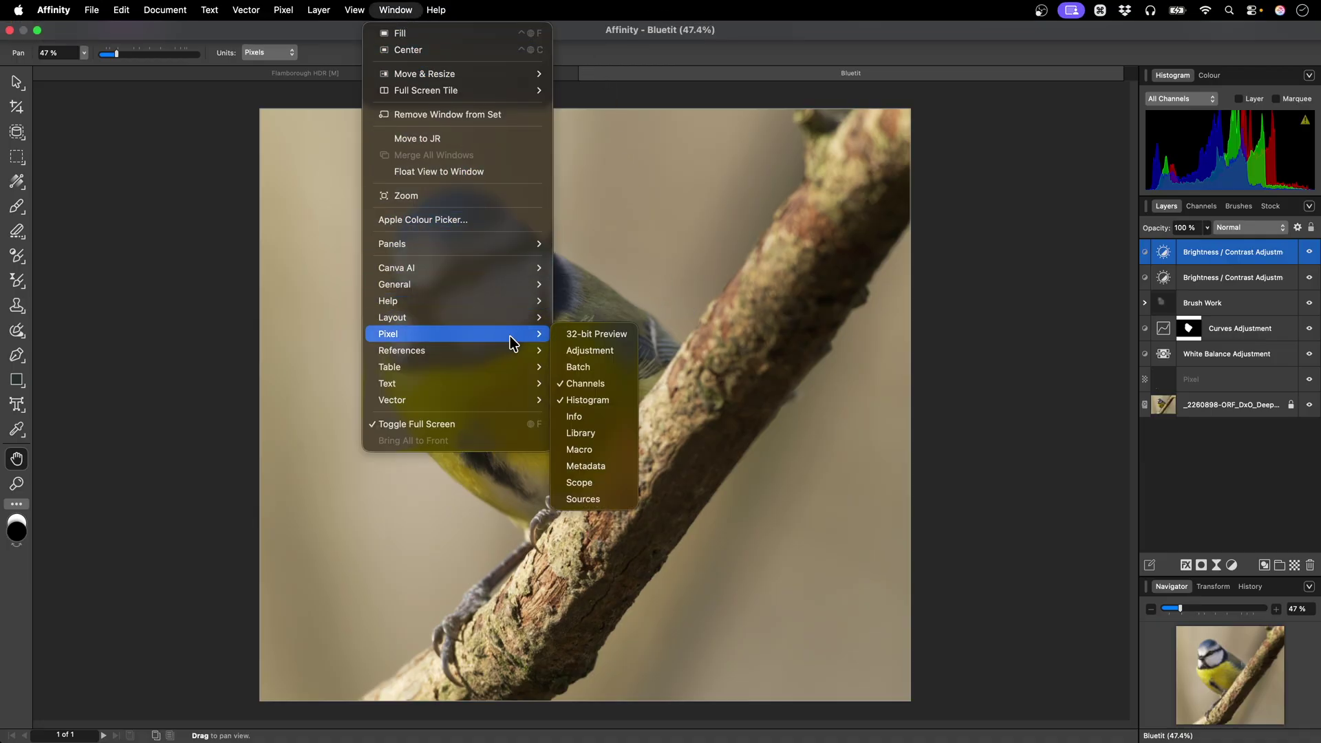
{"action": "left_click", "coordinate": [590, 351]}
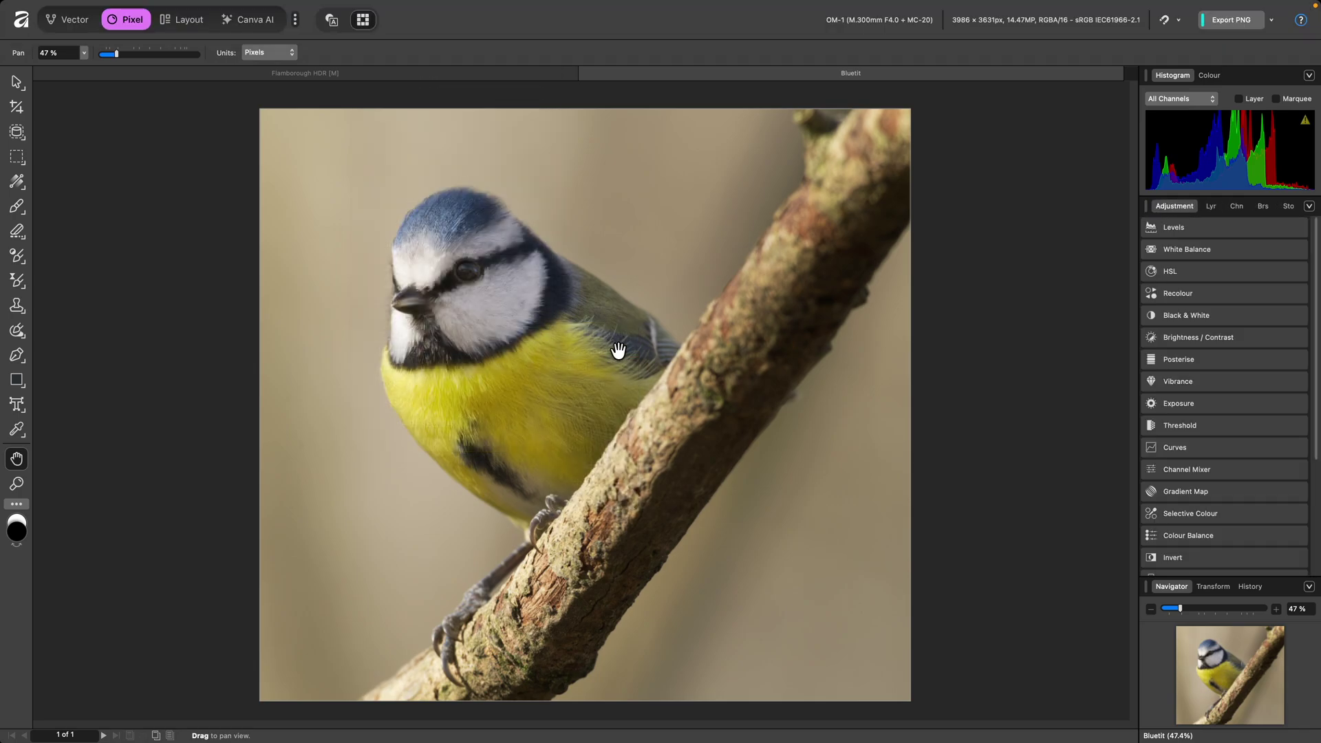
Scroll to the Selective Colour presets, ready to add one with an empty mask.
{"action": "scroll", "coordinate": [1280, 513], "scroll_direction": "down", "scroll_amount": 4}
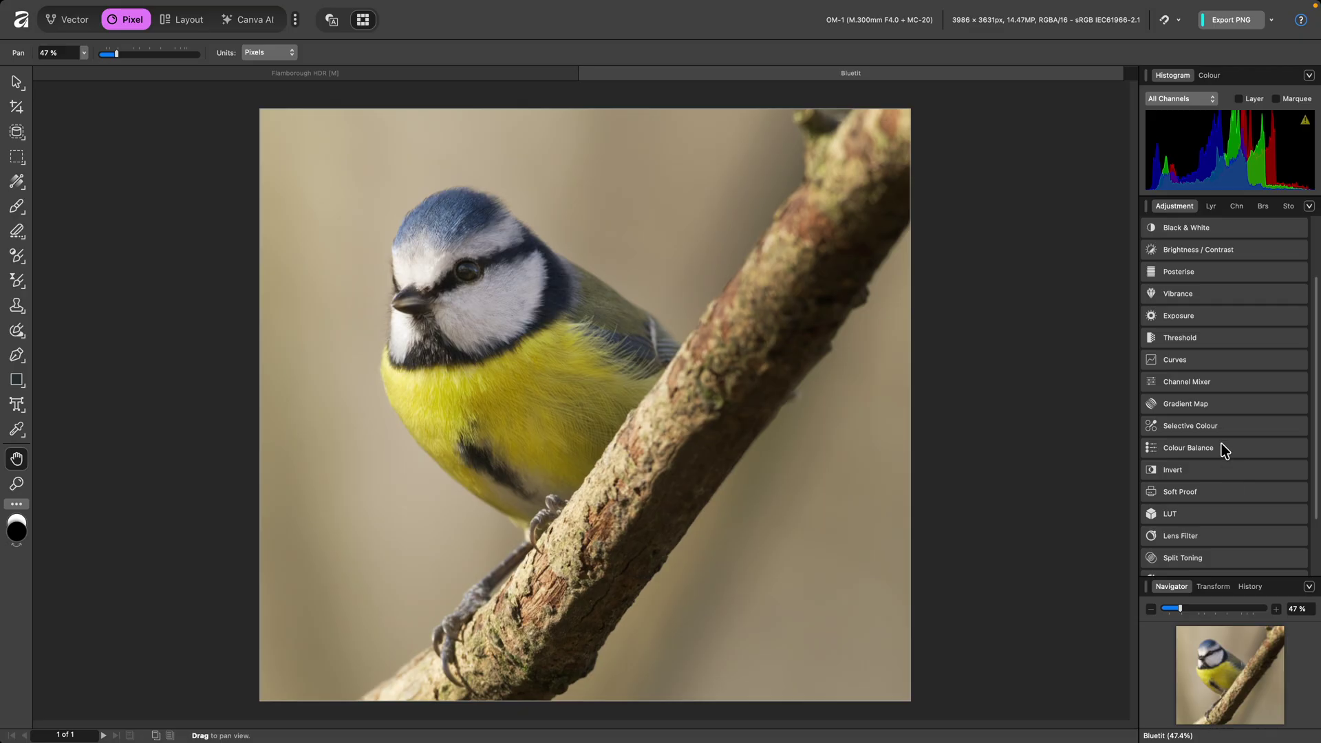
{"action": "mouse_move", "coordinate": [1220, 435]}
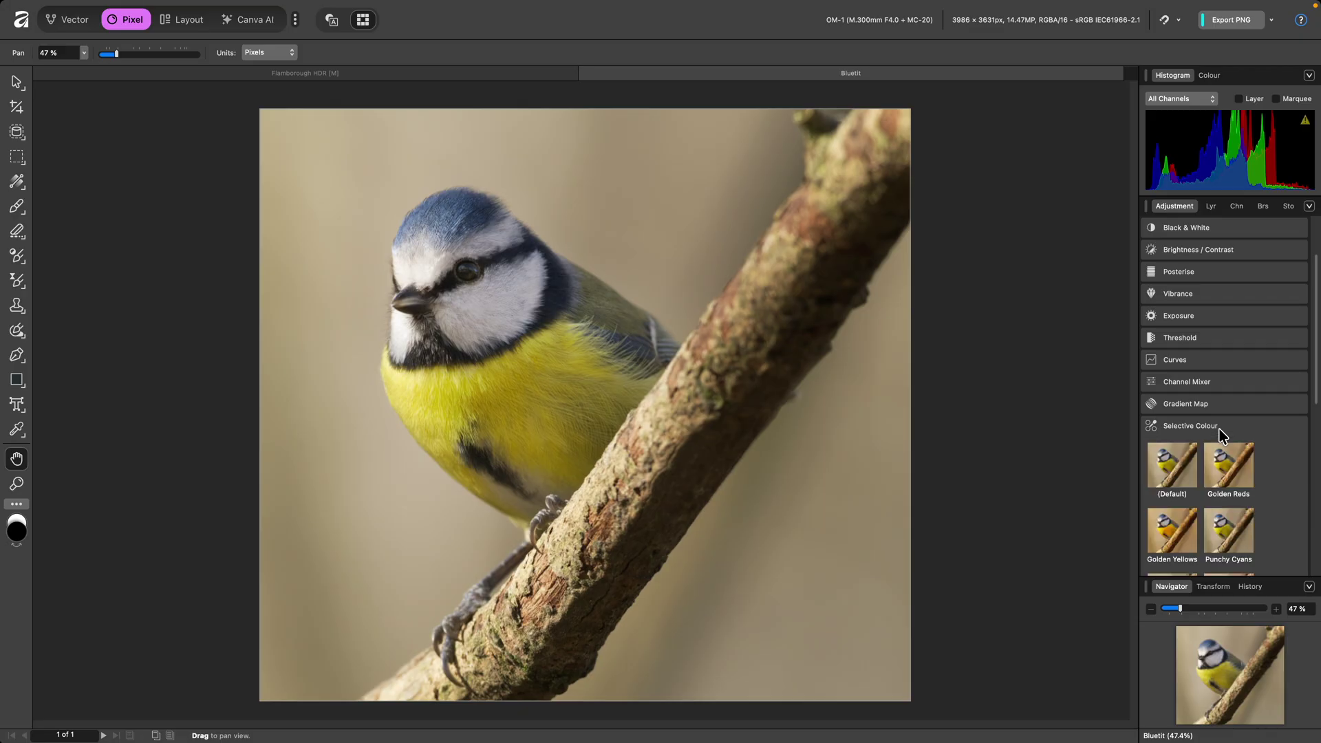
{"action": "scroll", "coordinate": [1220, 435], "scroll_direction": "down", "scroll_amount": 2}
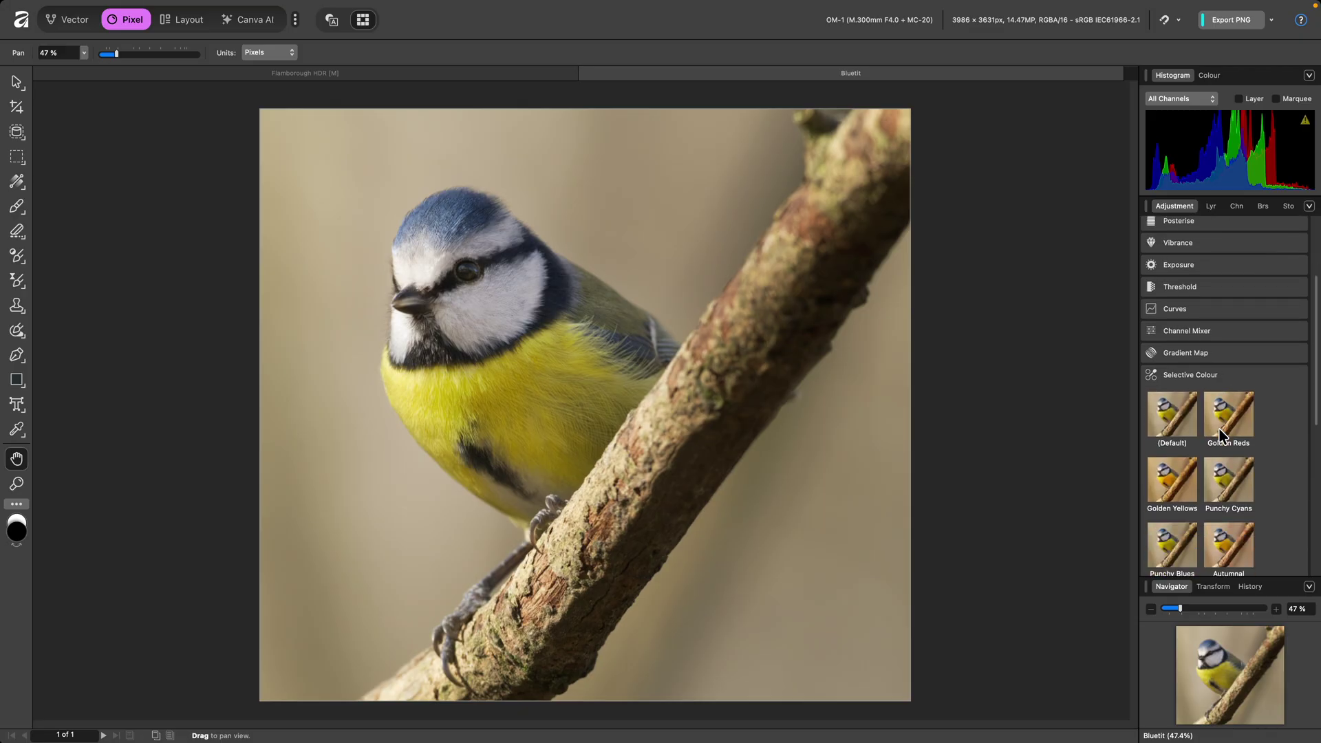
{"action": "key", "text": "alt"}
Add the Golden Yellows Selective Colour preset with an empty mask and shrink the brush to fit the breast.
{"action": "left_click", "coordinate": [1157, 485], "text": "alt"}
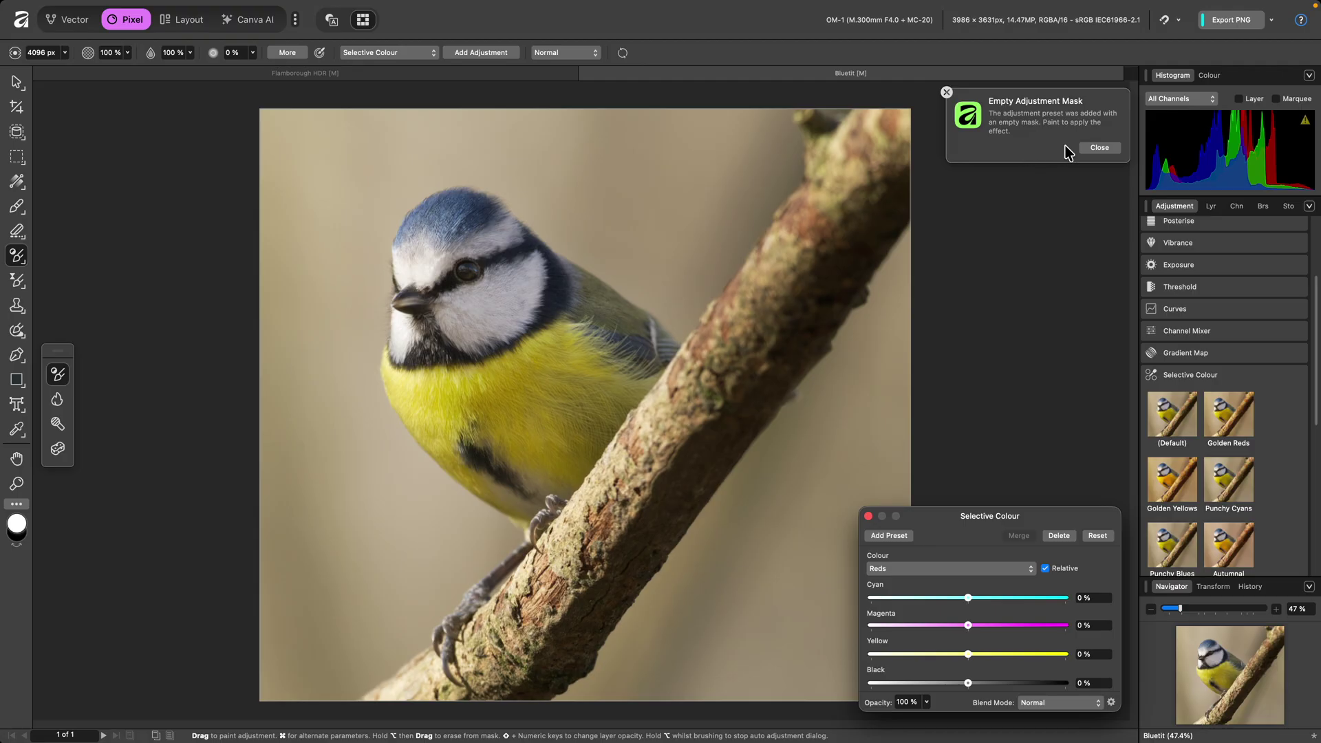
{"action": "left_click", "coordinate": [1094, 148]}
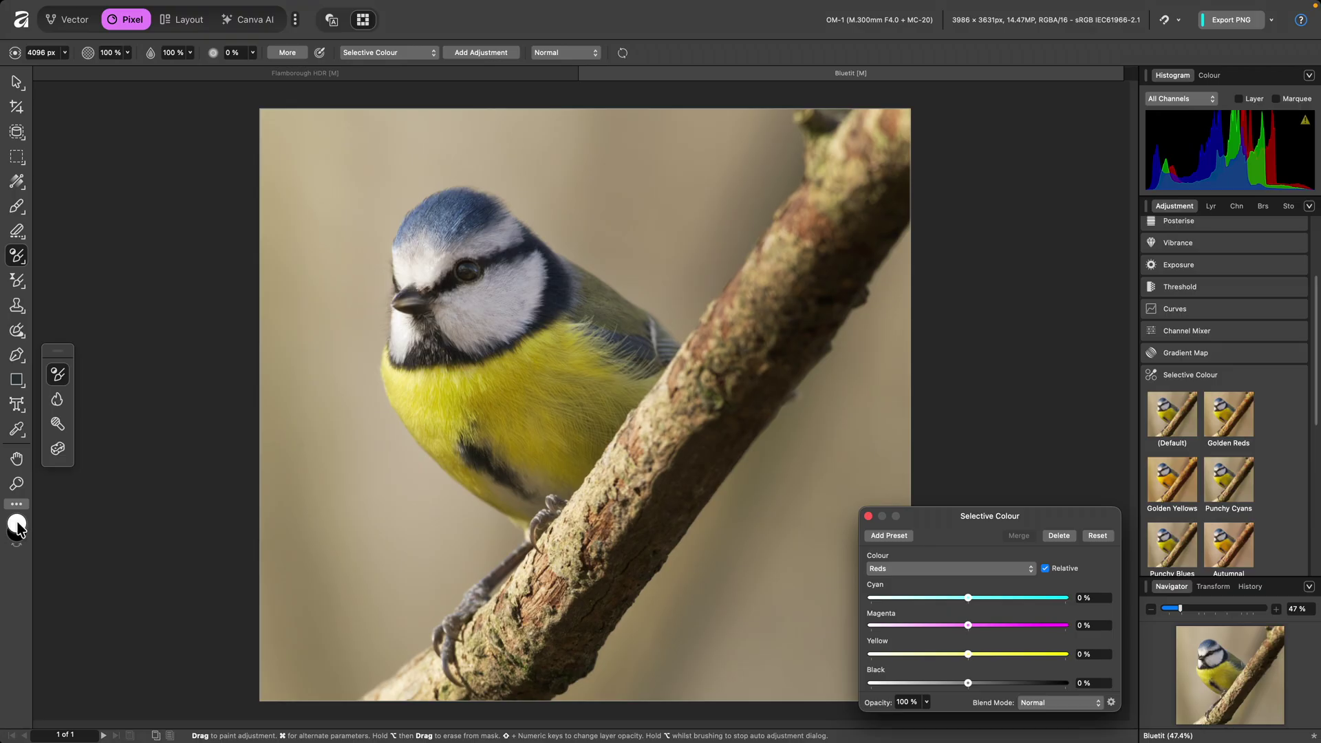
{"action": "mouse_move", "coordinate": [528, 398]}
{"action": "left_mouse_down"}
{"action": "mouse_move", "coordinate": [430, 384]}
{"action": "mouse_move", "coordinate": [461, 415]}
{"action": "mouse_move", "coordinate": [536, 439]}
{"action": "mouse_move", "coordinate": [469, 405]}
{"action": "mouse_move", "coordinate": [505, 457]}
{"action": "mouse_move", "coordinate": [574, 452]}
{"action": "mouse_move", "coordinate": [615, 403]}
{"action": "mouse_move", "coordinate": [597, 374]}
{"action": "mouse_move", "coordinate": [532, 365]}
{"action": "mouse_move", "coordinate": [572, 407]}
{"action": "mouse_move", "coordinate": [640, 388]}
{"action": "mouse_move", "coordinate": [562, 374]}
{"action": "mouse_move", "coordinate": [404, 381]}
{"action": "mouse_move", "coordinate": [504, 466]}
{"action": "mouse_move", "coordinate": [556, 484]}
{"action": "left_mouse_up"}
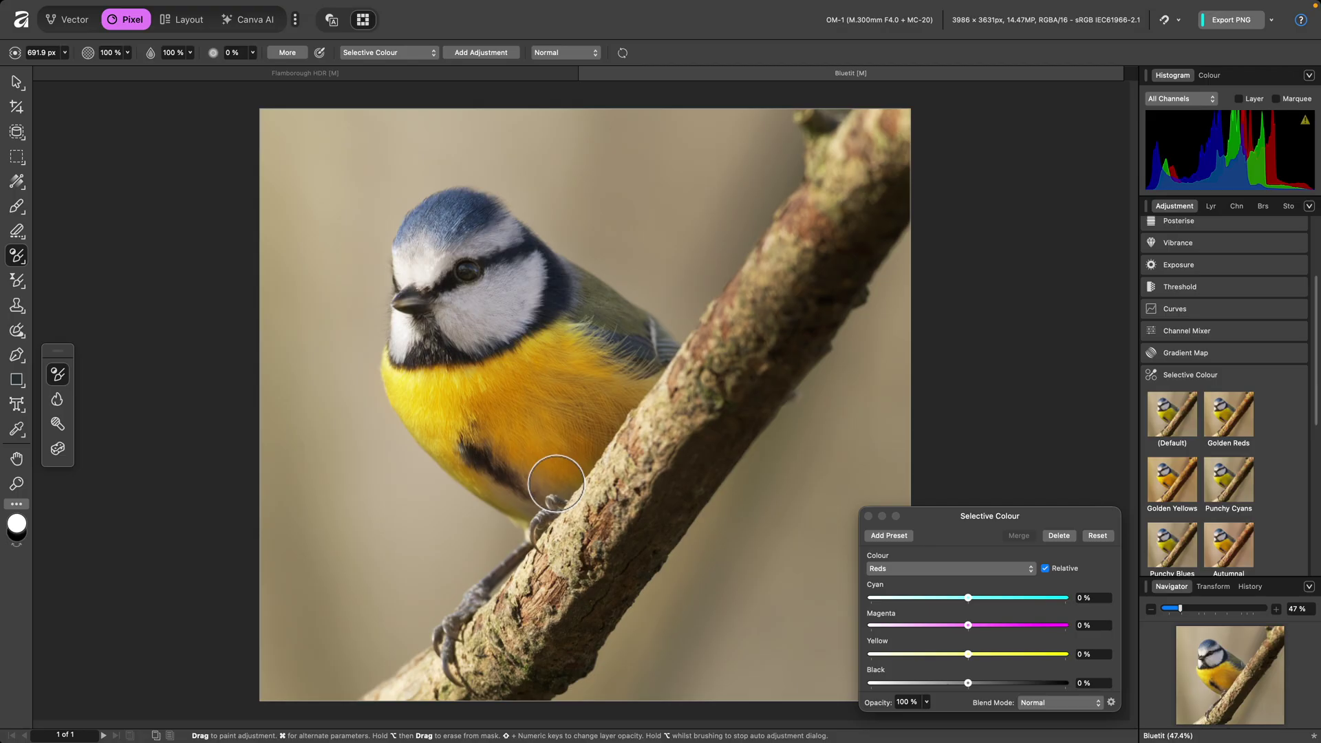